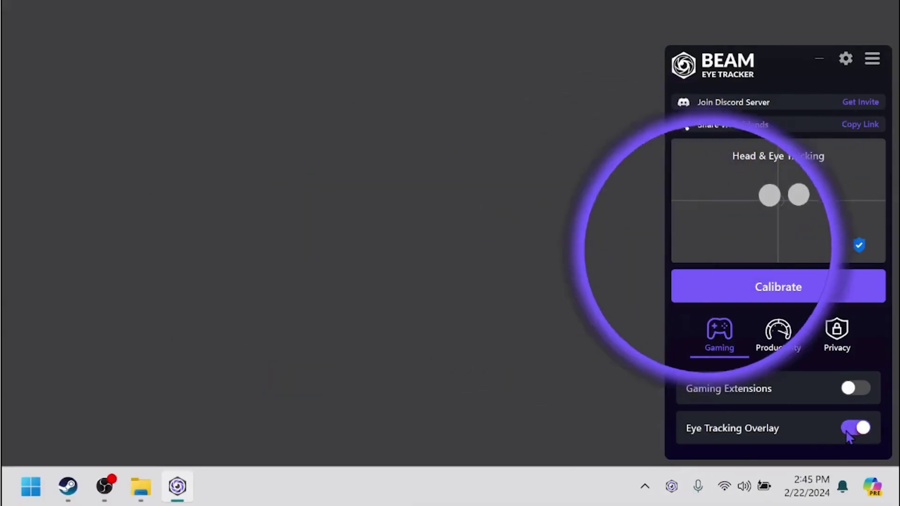
Turn on the Eye Tracking Overlay.
left_click(846, 433)
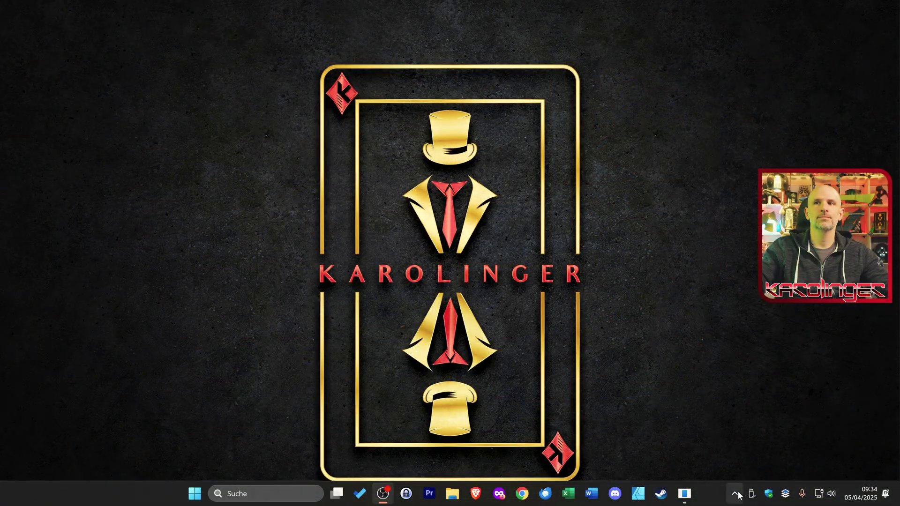
Open Beam Eye Tracker from the background apps and bring up the Camera page of its settings.
left_click(737, 494)
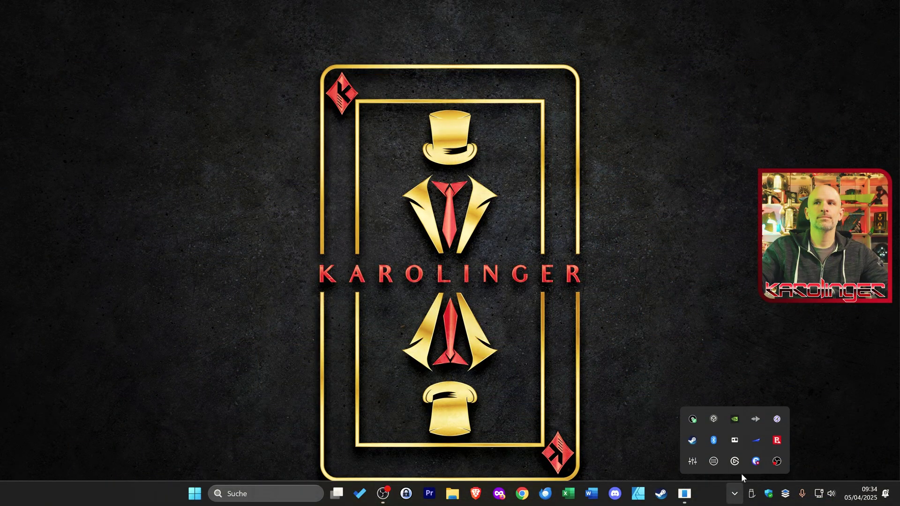
left_click(777, 420)
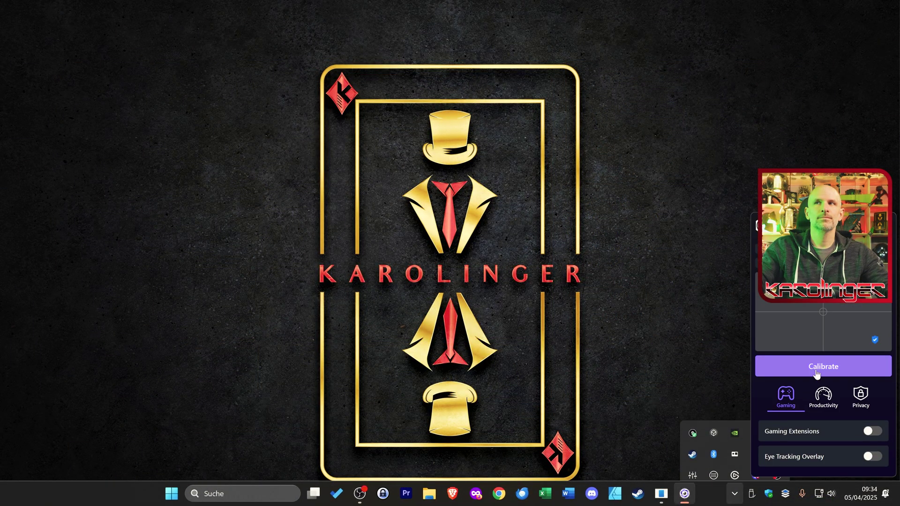
left_click(759, 225)
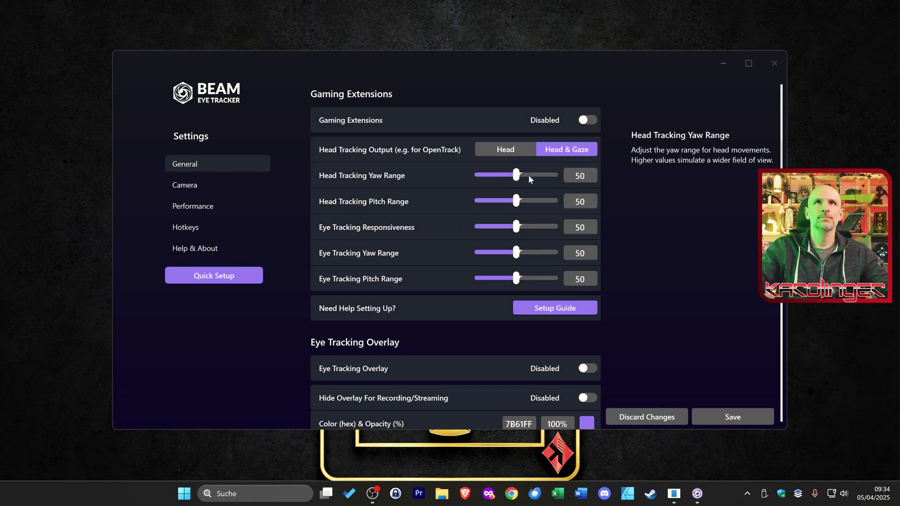
scroll(562, 206, "up", 4)
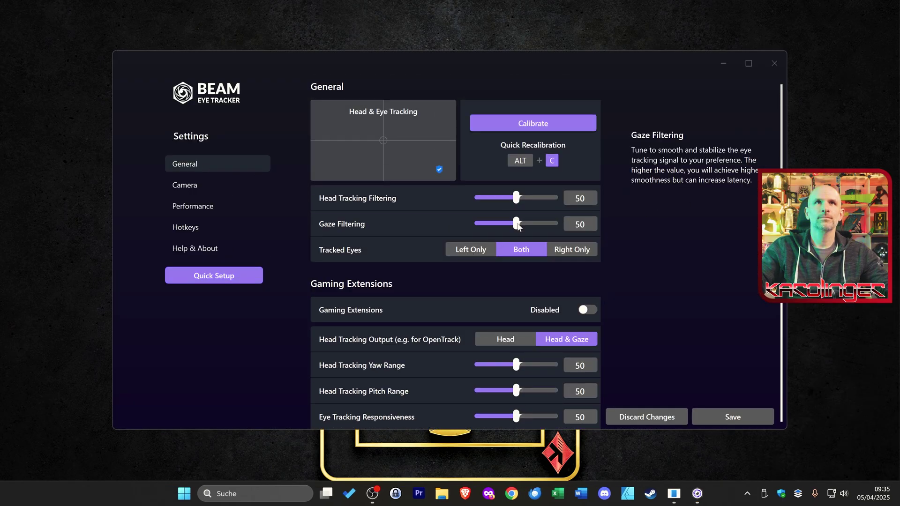
left_click(189, 187)
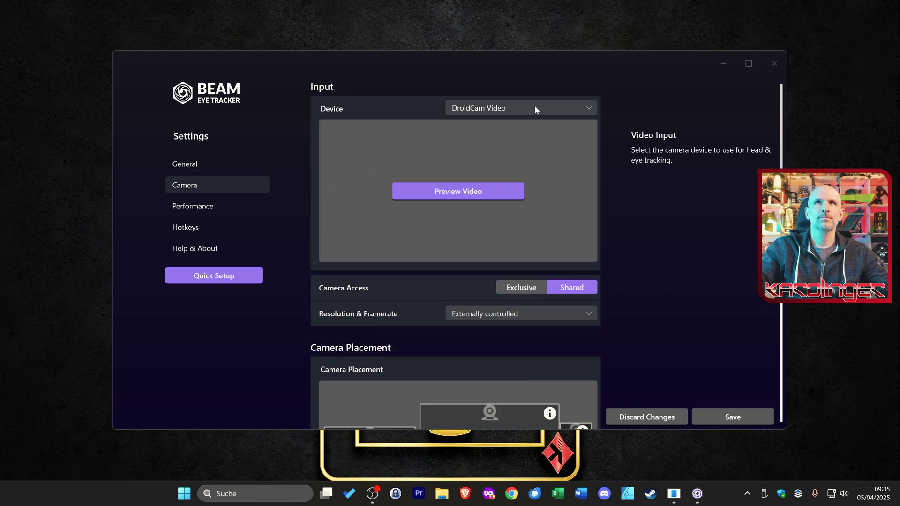
Start Quick Setup, choose DroidCam Video as the tracking camera with Shared access, and preview its video.
left_click(250, 279)
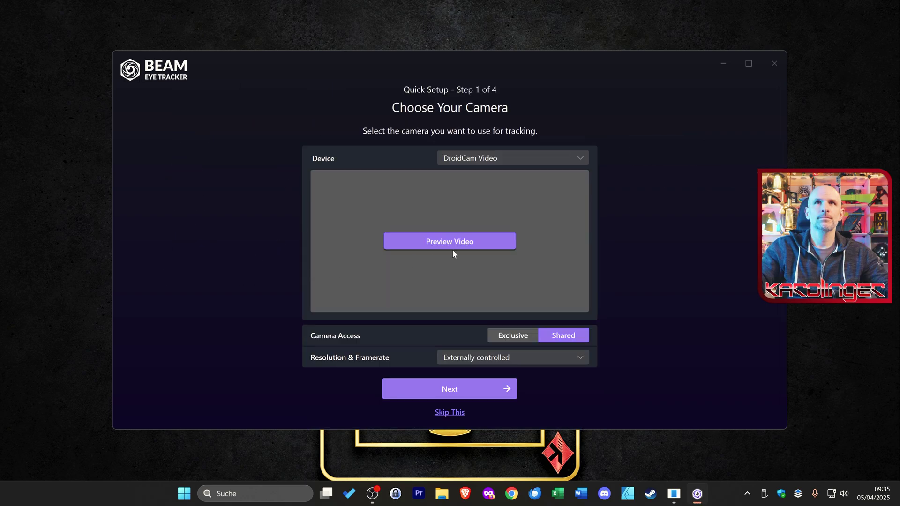
left_click(487, 160)
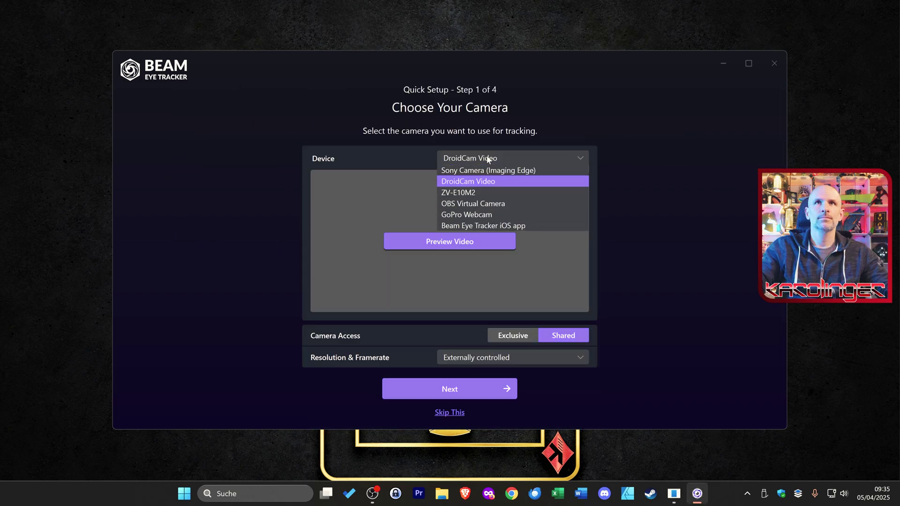
left_click(510, 182)
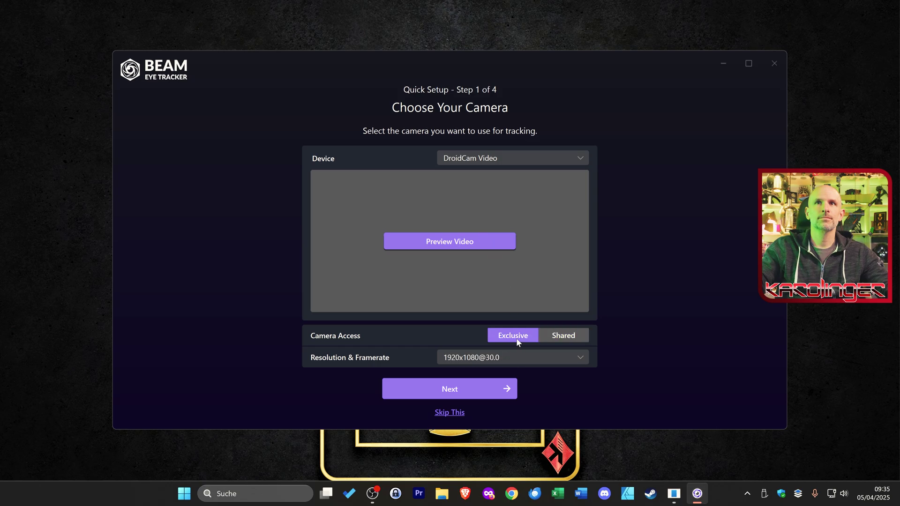
left_click(559, 339)
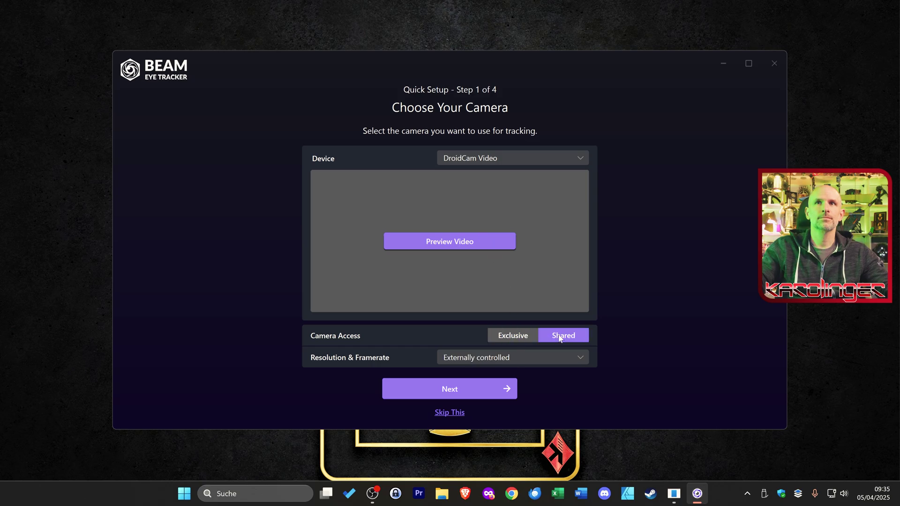
left_click(447, 244)
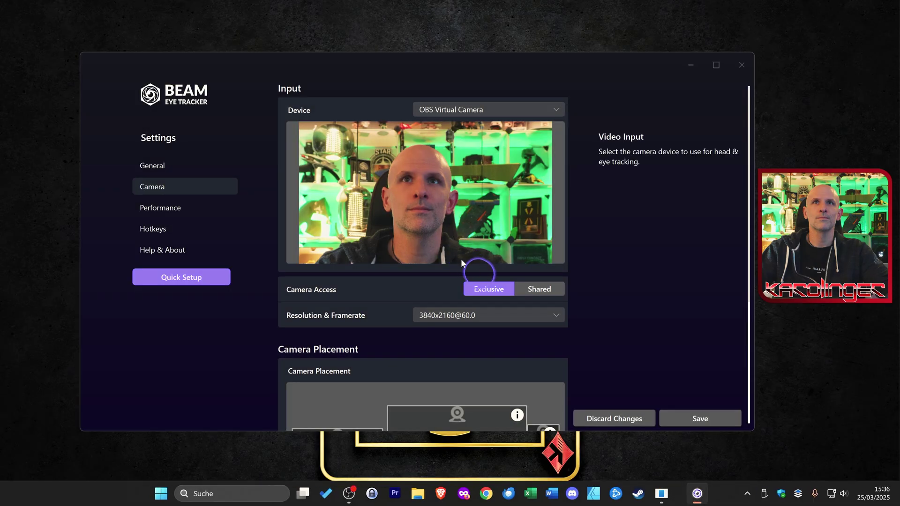
Set the OBS Virtual Camera's access to Shared, save the camera settings and preview the video.
left_click(476, 316)
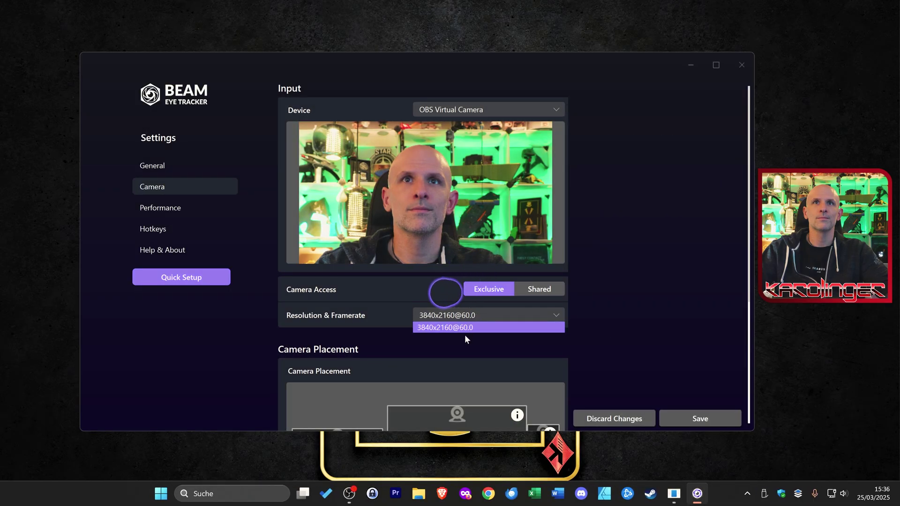
left_click(535, 290)
left_click(536, 291)
left_click(694, 425)
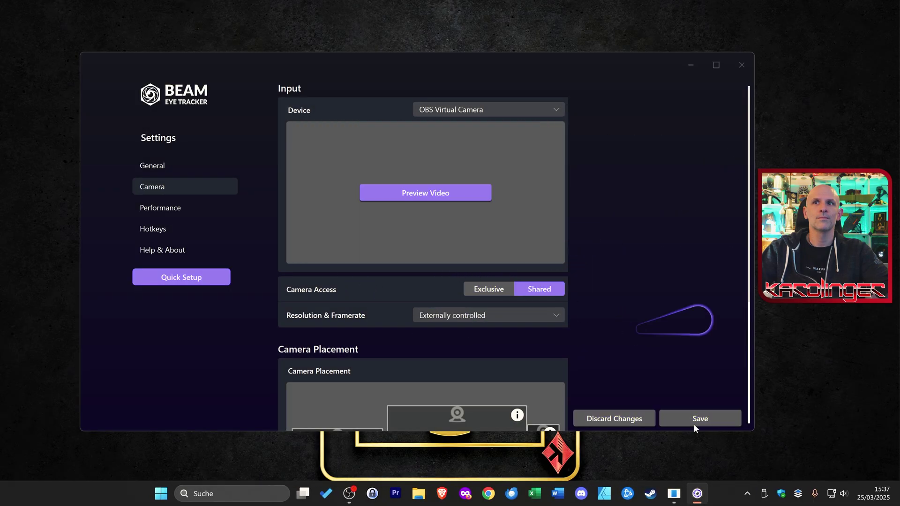
left_click(419, 195)
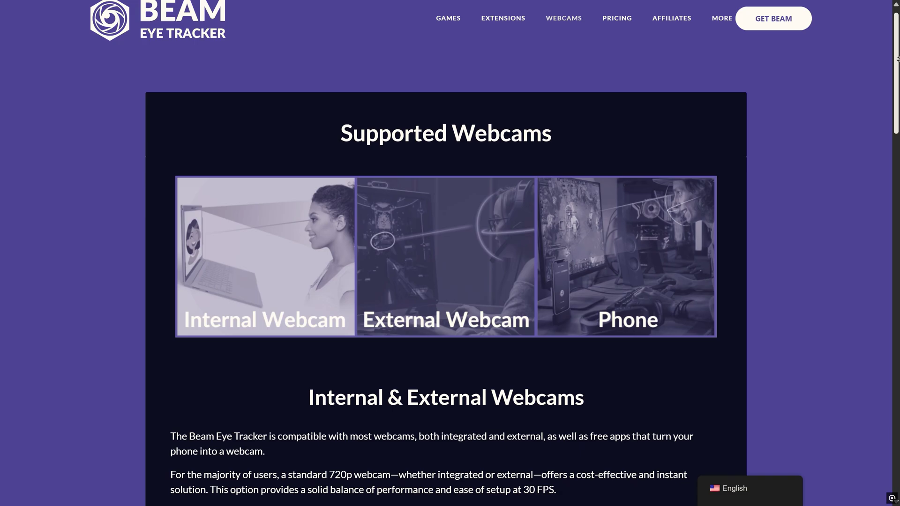
Read the Supported Webcams page on the Beam Eye Tracker website, covering the Optimizations and Webcam Suggestions sections.
scroll(450, 253, "down", 1)
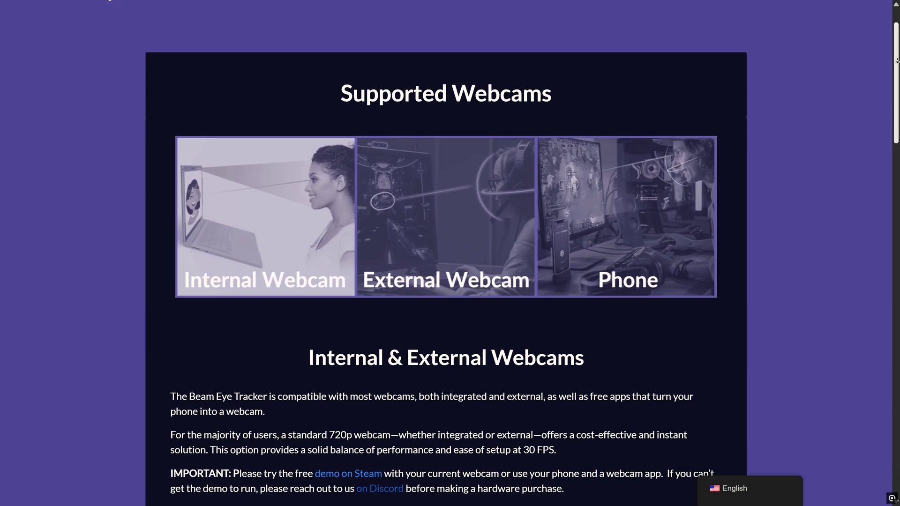
scroll(450, 253, "down", 1)
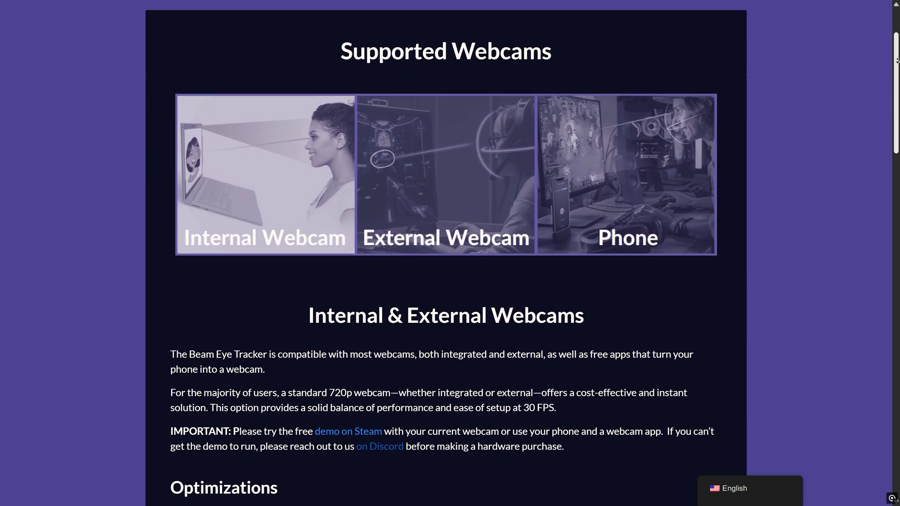
scroll(449, 253, "down", 1)
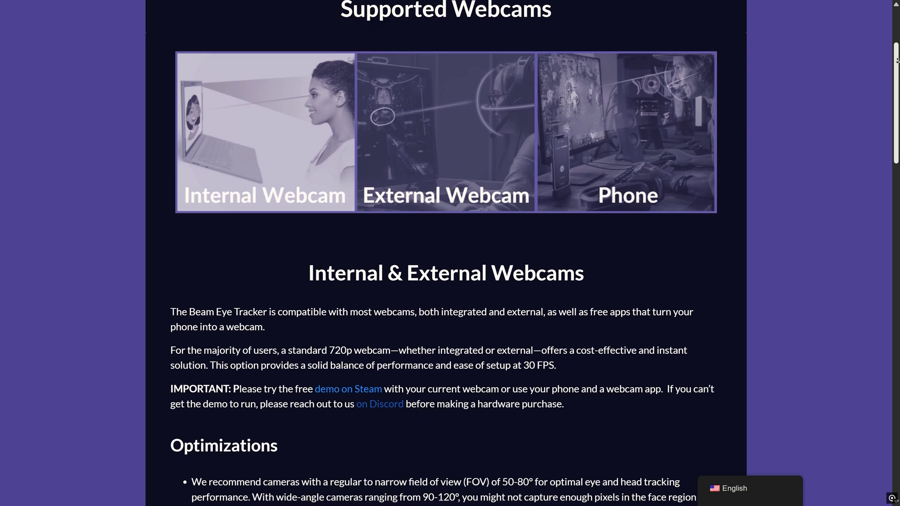
scroll(450, 253, "down", 1)
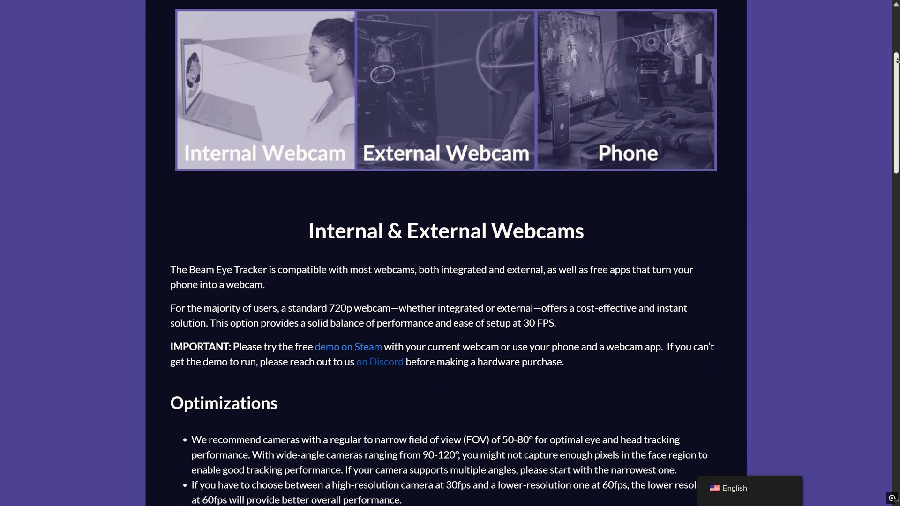
scroll(450, 253, "down", 1)
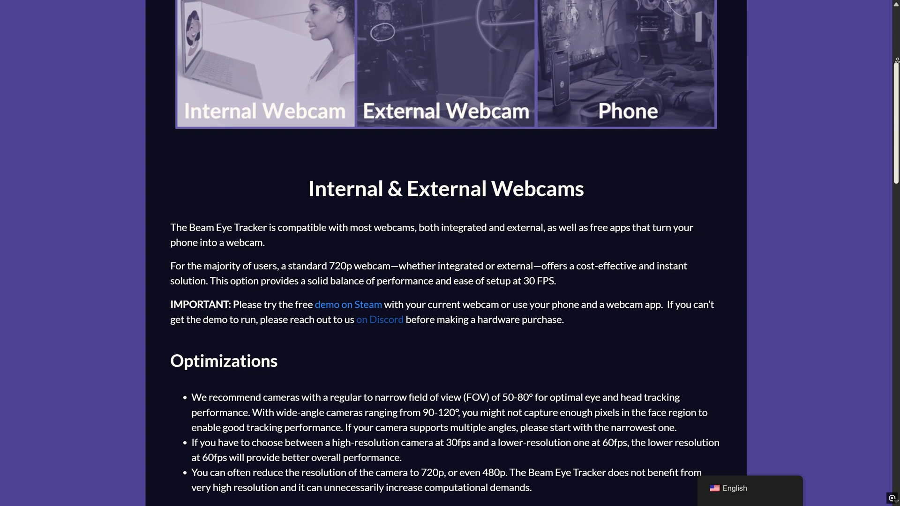
scroll(449, 253, "down", 1)
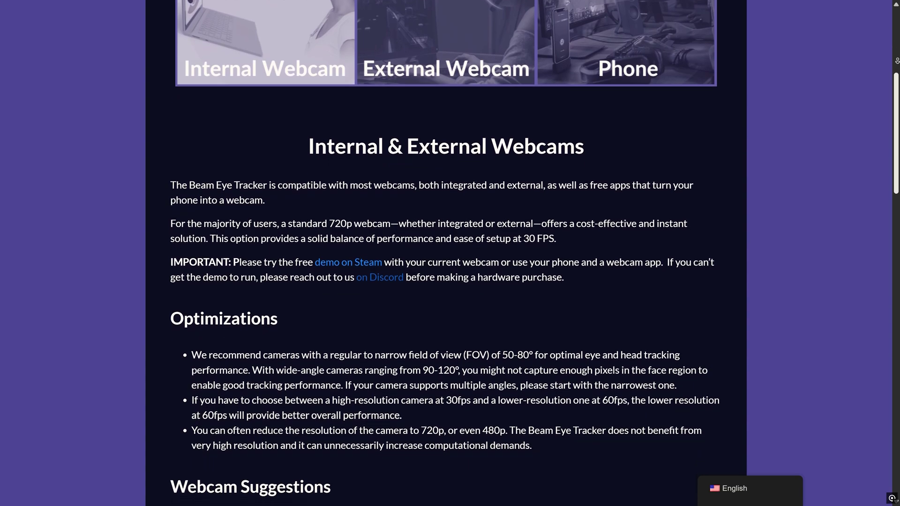
scroll(450, 253, "down", 1)
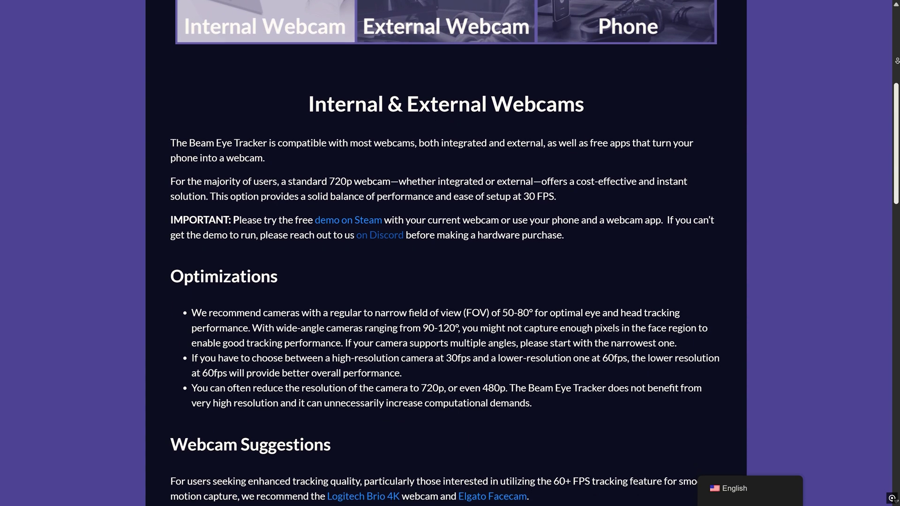
scroll(450, 253, "down", 1)
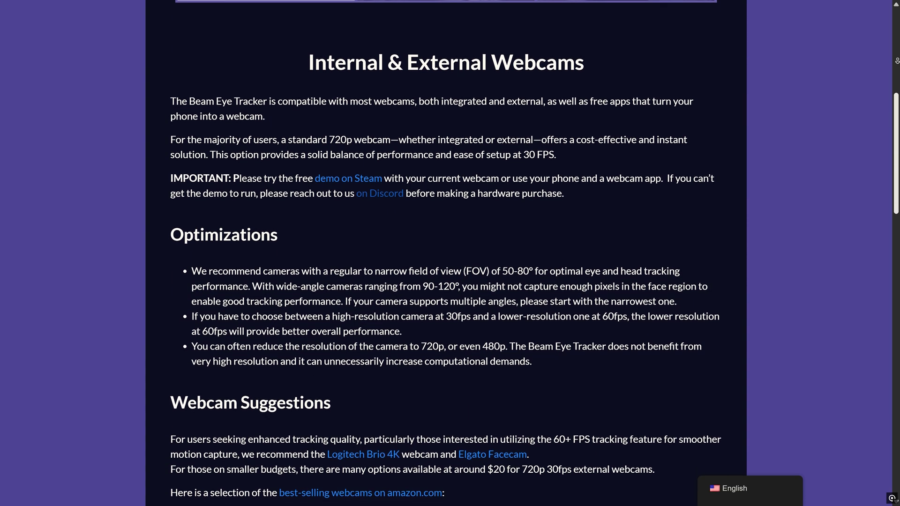
scroll(450, 253, "down", 1)
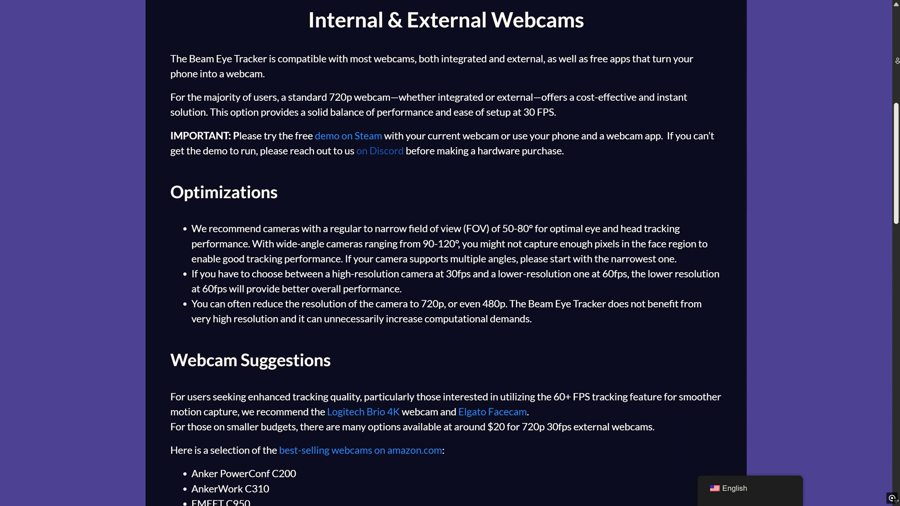
scroll(450, 253, "down", 1)
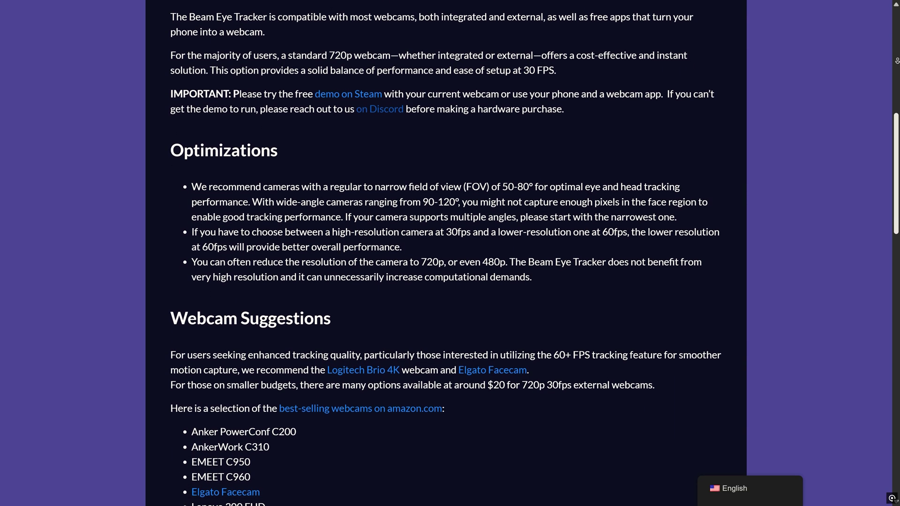
scroll(450, 253, "down", 1)
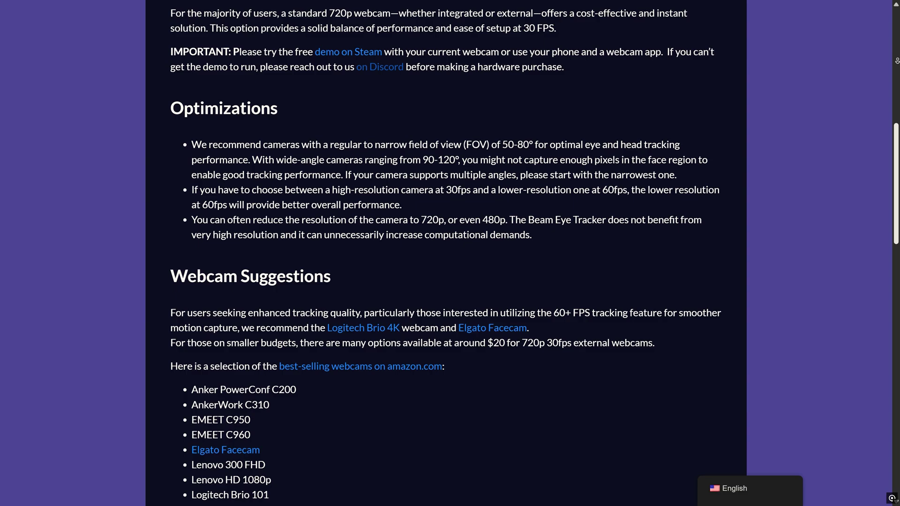
scroll(449, 252, "down", 1)
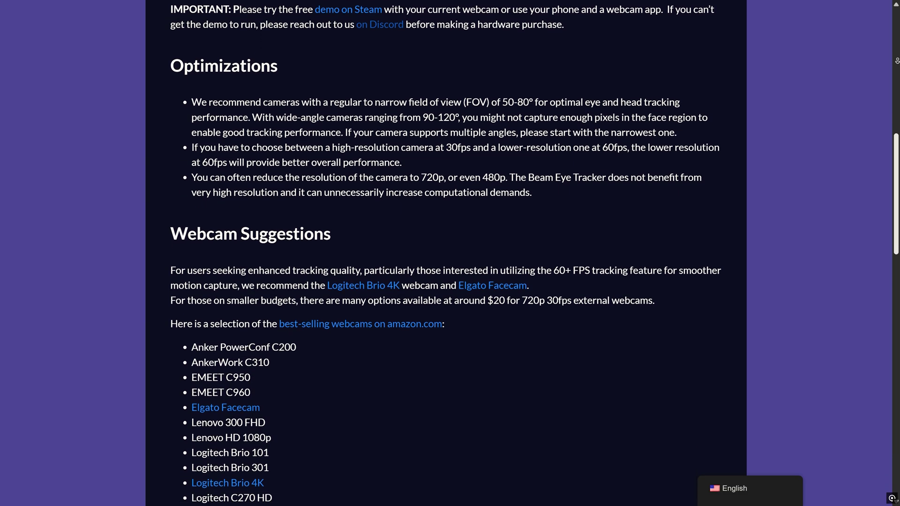
scroll(450, 253, "down", 1)
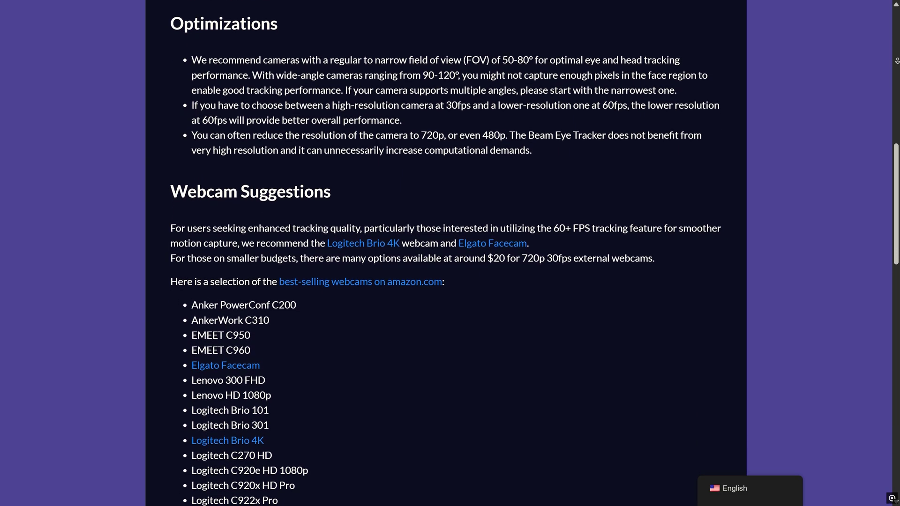
scroll(449, 253, "down", 1)
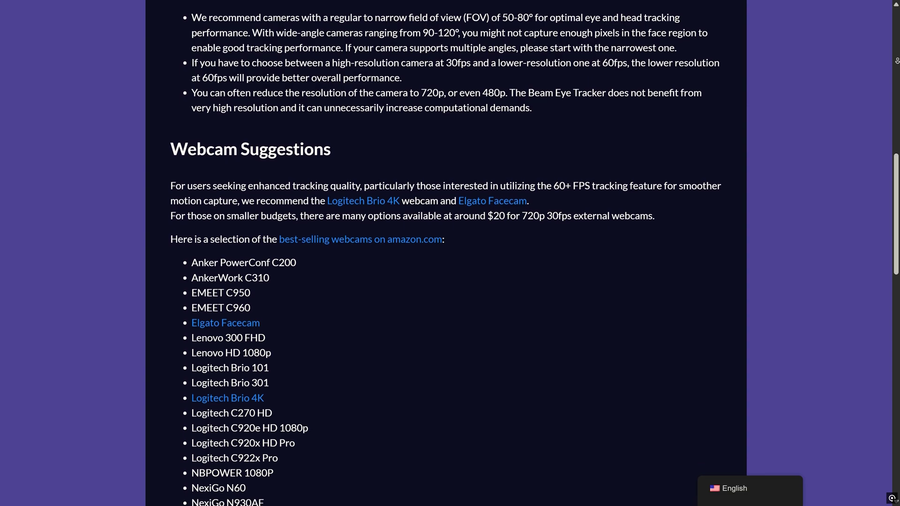
scroll(450, 253, "down", 1)
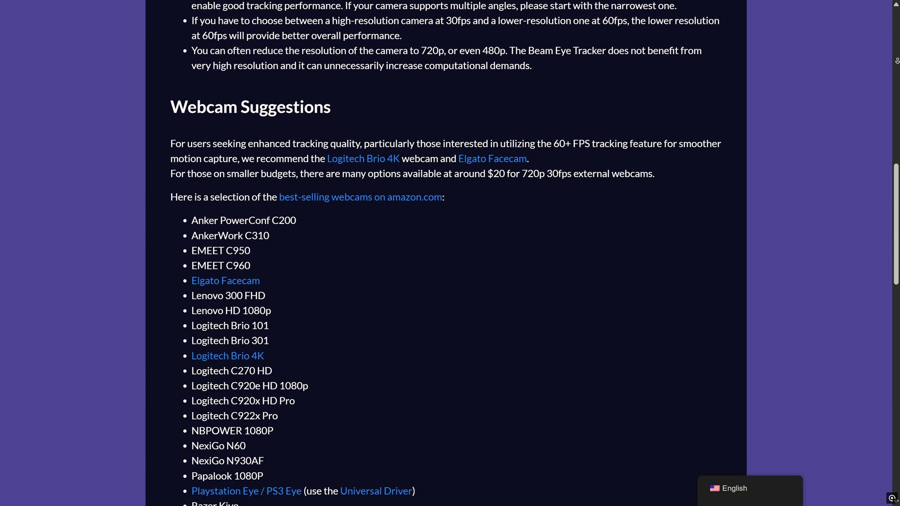
scroll(450, 253, "down", 1)
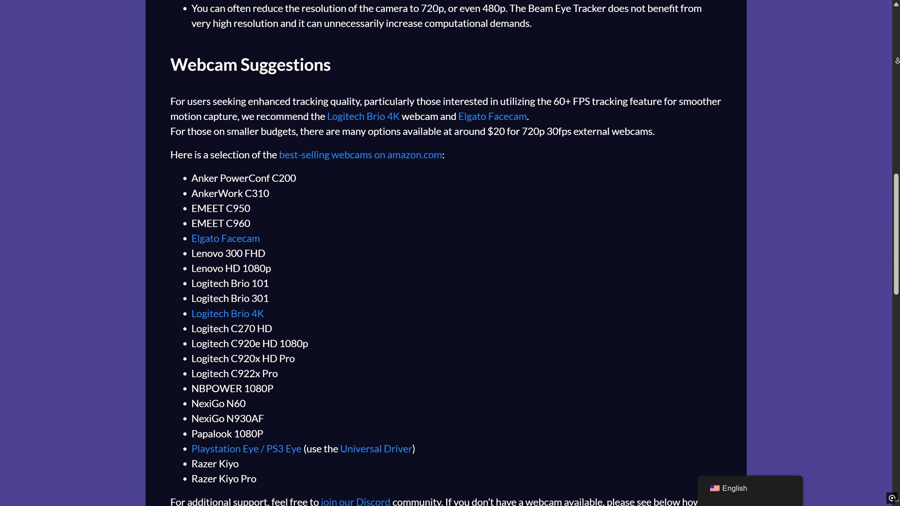
scroll(450, 253, "down", 1)
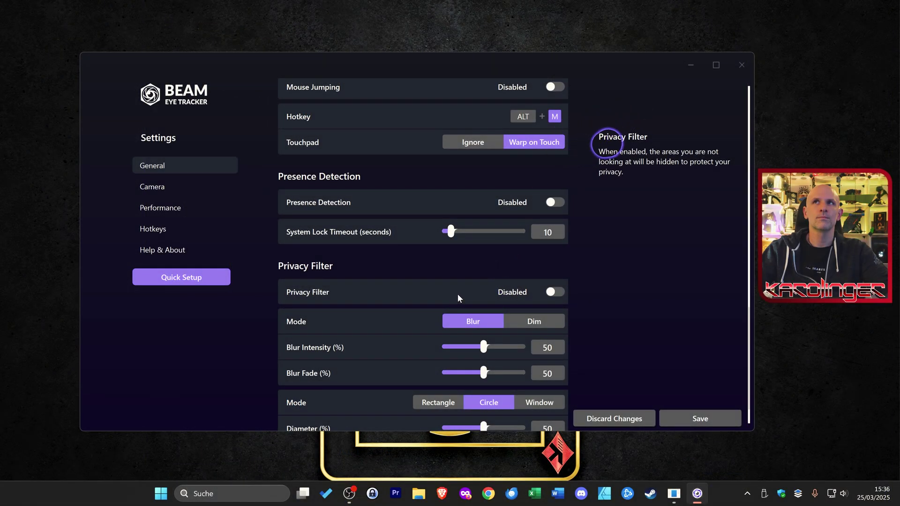
Examine Beam Eye Tracker's General settings, including the Privacy Filter, language, and head and gaze tracking options.
scroll(458, 295, "down", 1)
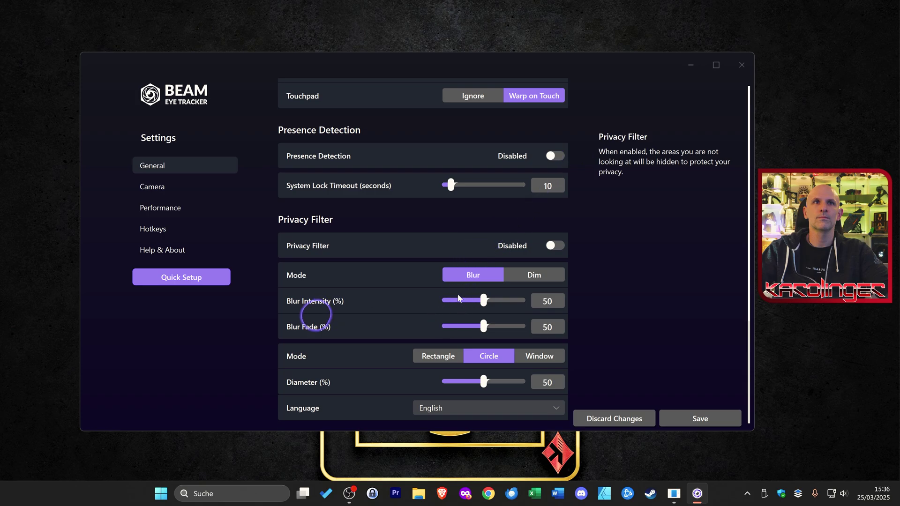
mouse_move(457, 298)
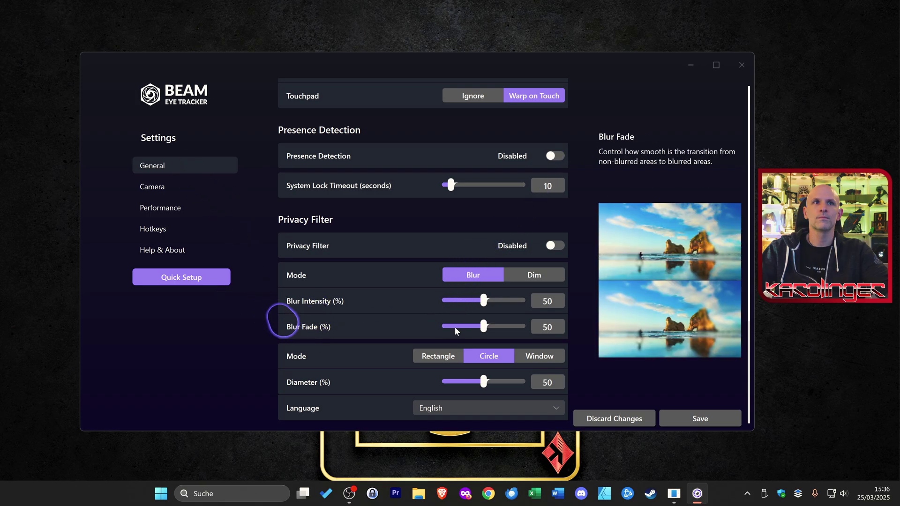
left_click(462, 411)
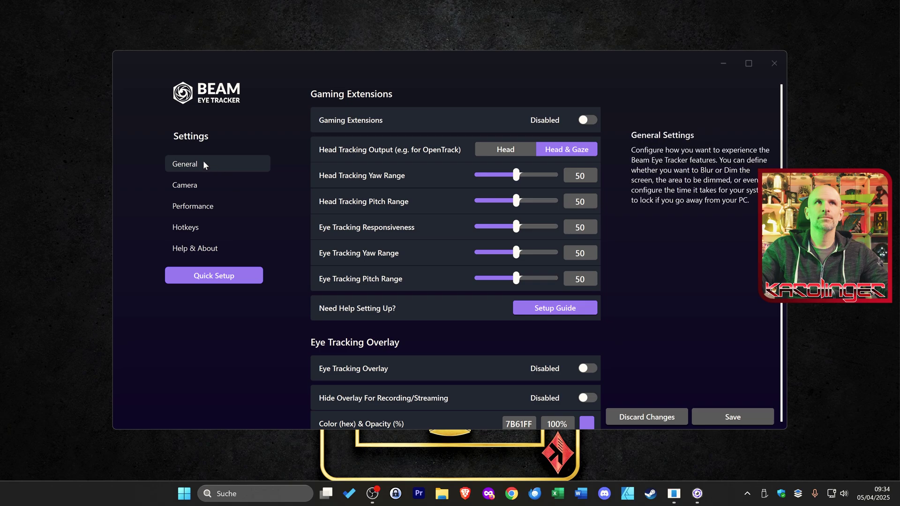
scroll(622, 237, "up", 4)
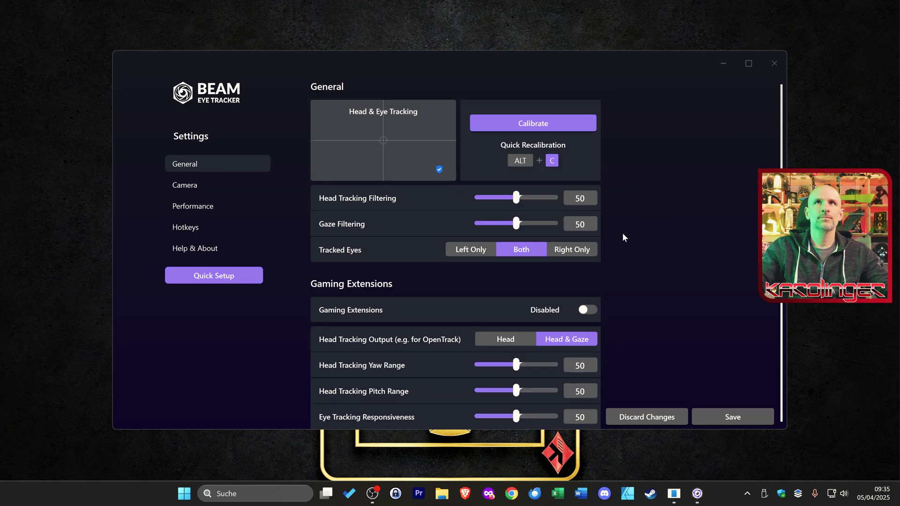
Start Quick Setup, choose DroidCam Video as the tracking camera with Shared access, and preview its picture.
left_click(189, 186)
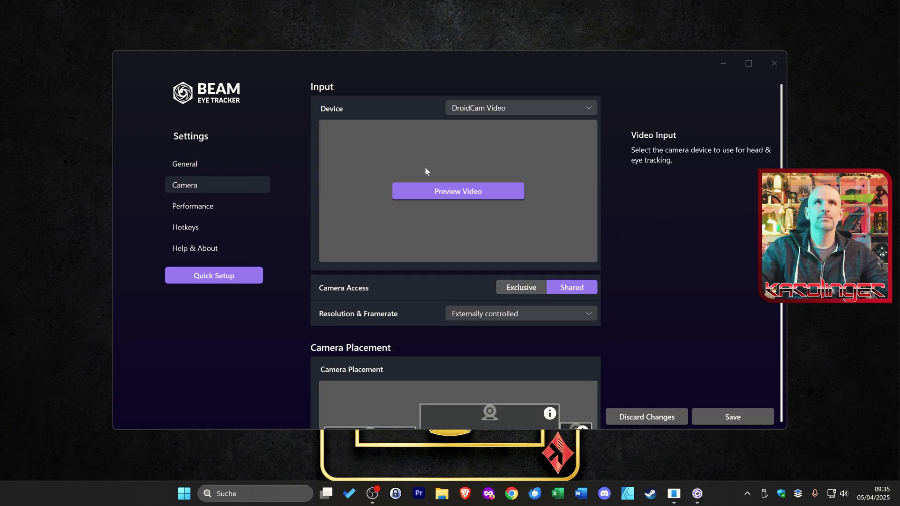
left_click(238, 278)
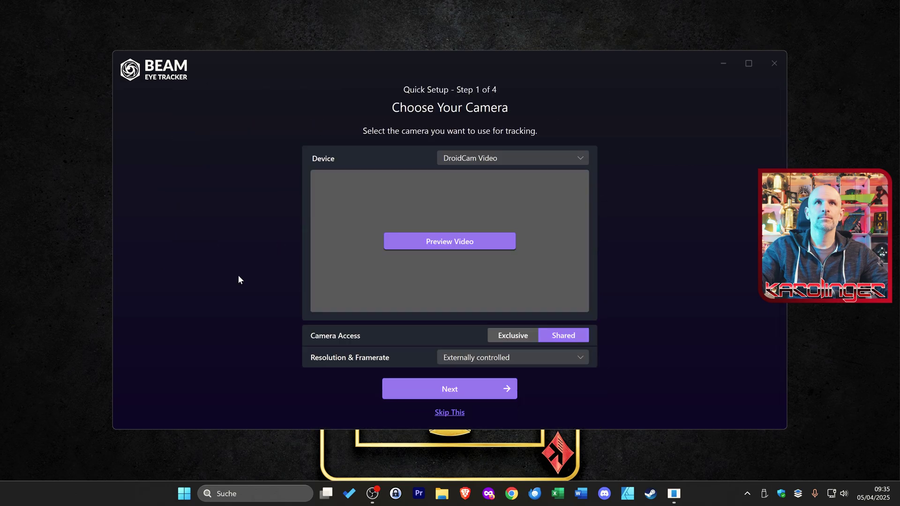
left_click(487, 160)
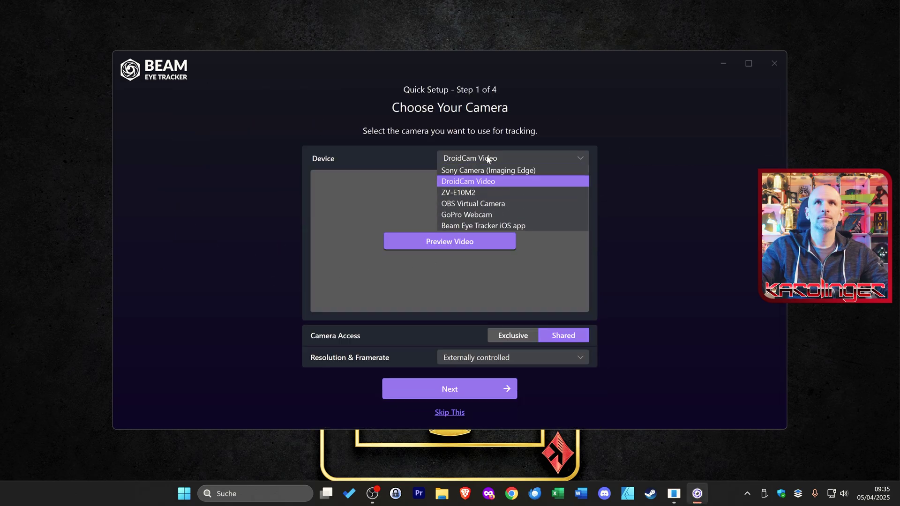
left_click(510, 183)
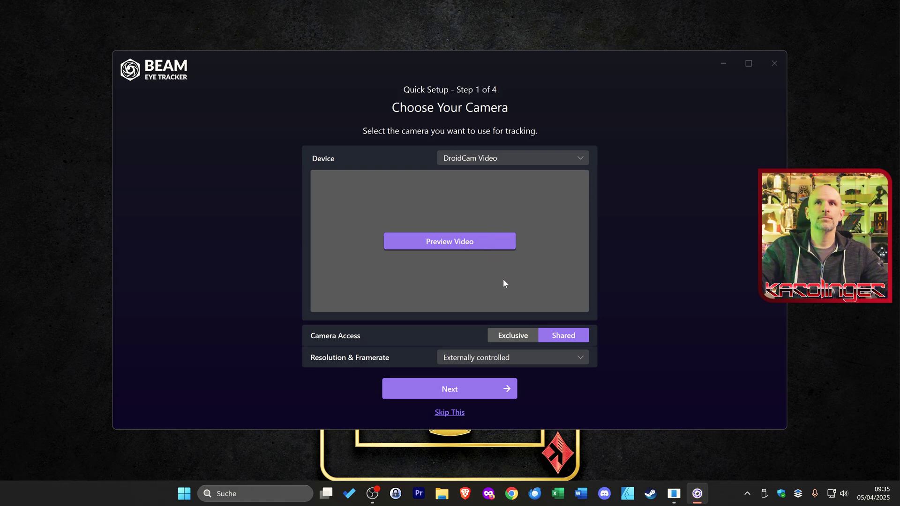
left_click(516, 338)
left_click(559, 338)
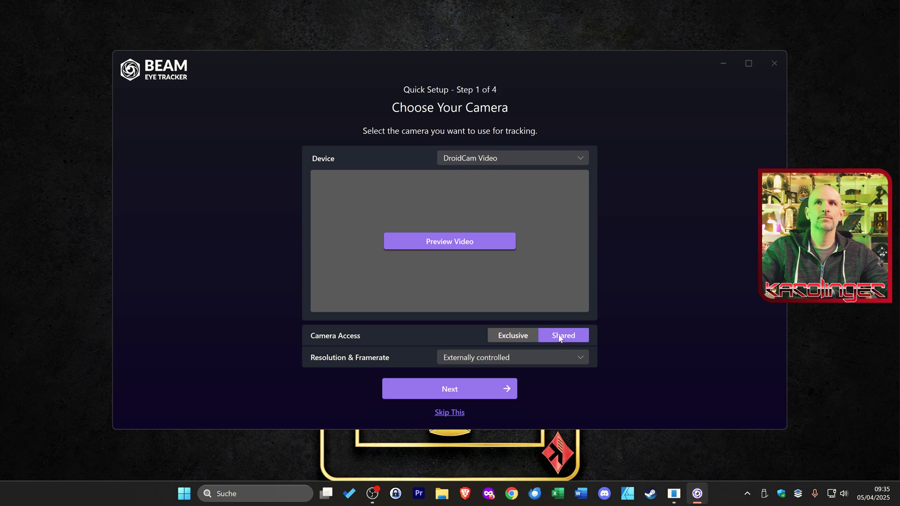
left_click(447, 244)
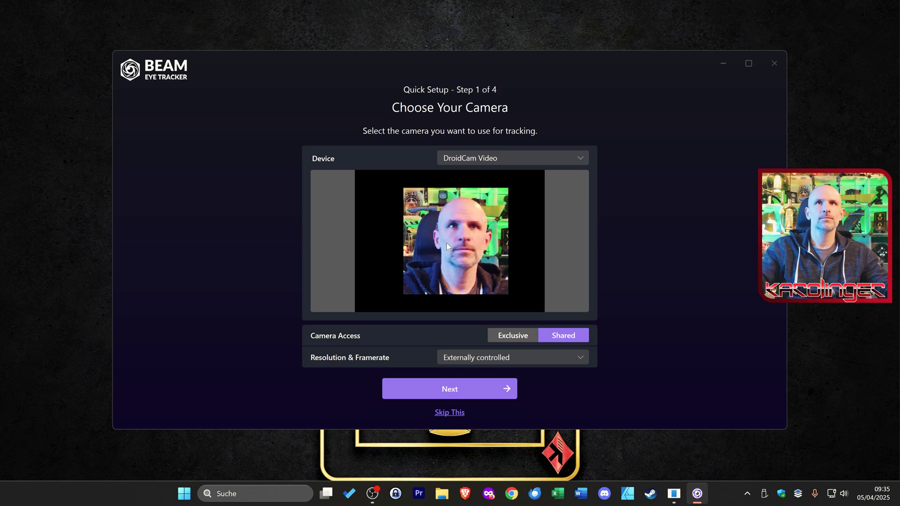
Check the resolution and framerate options offered under Exclusive camera access, and return the access to Shared.
left_click(514, 337)
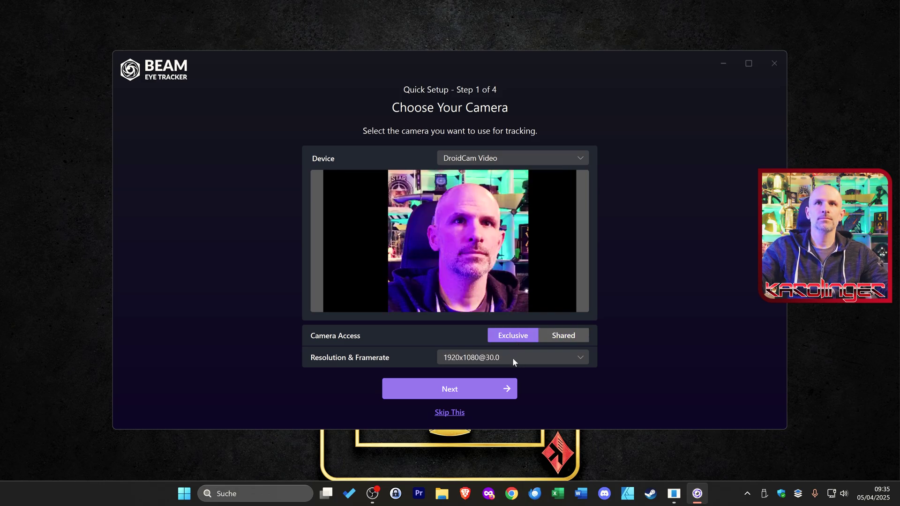
left_click(512, 358)
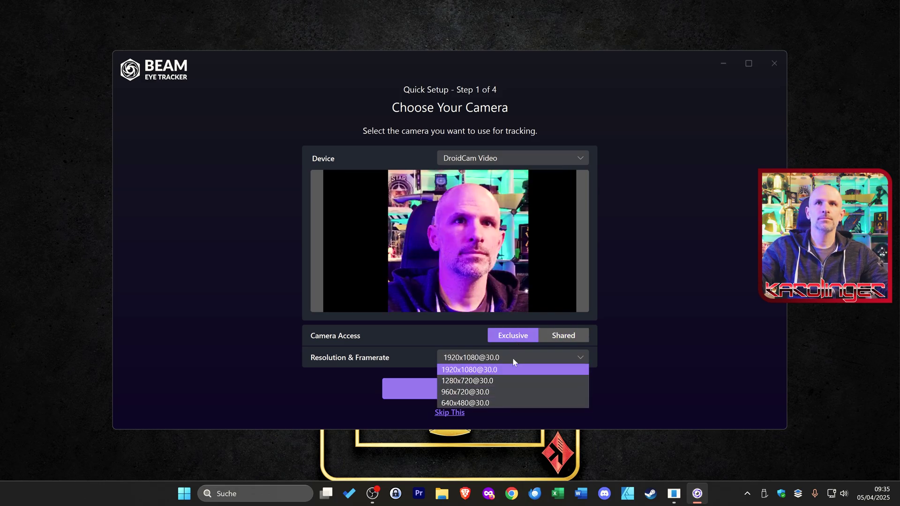
left_click(555, 338)
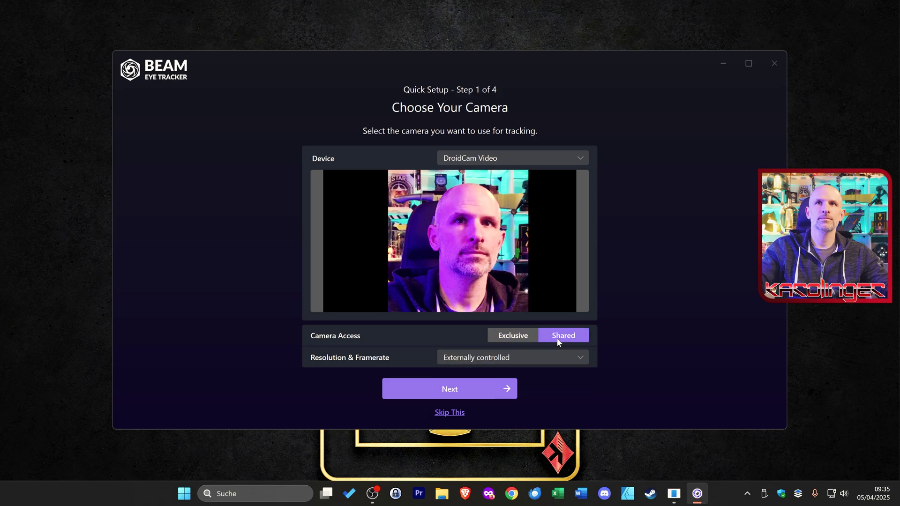
Accept the camera choice and confirm its placement at the bottom center of the middle screen.
left_click(467, 389)
left_click(479, 226)
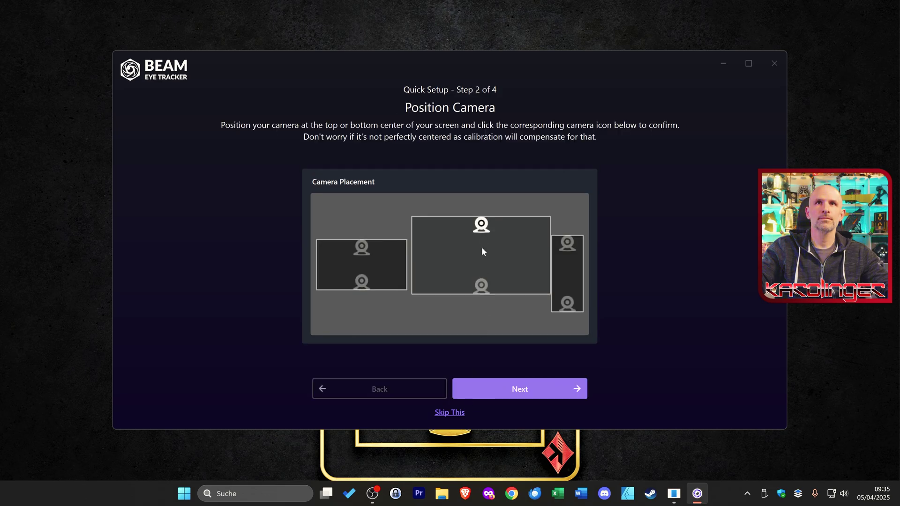
left_click(481, 286)
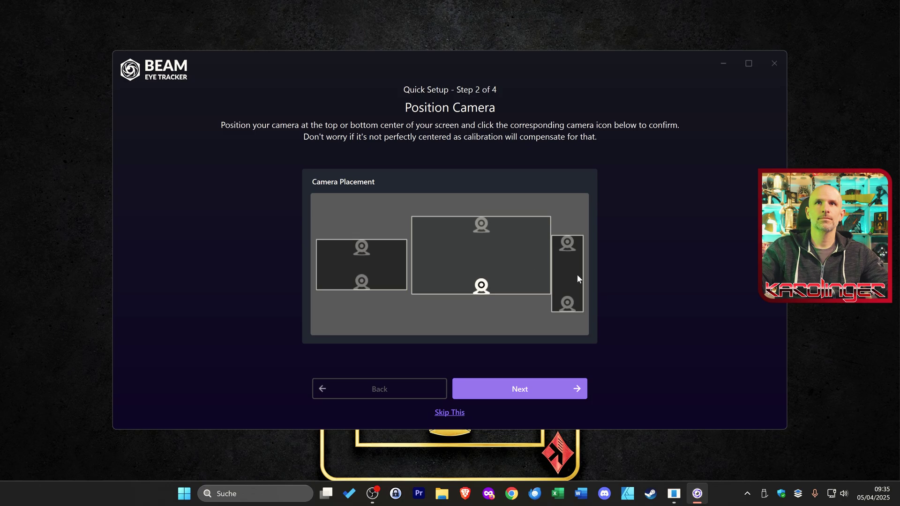
left_click(518, 390)
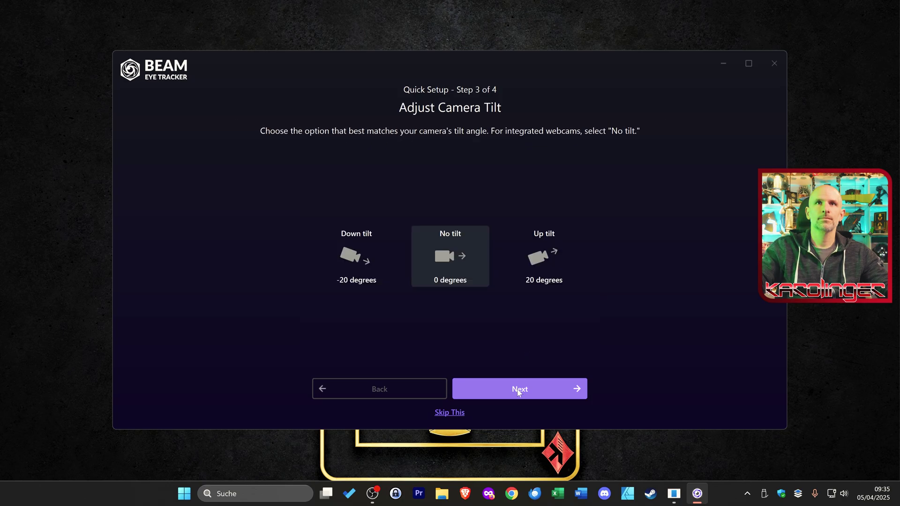
Try the Down tilt and Up tilt options, and confirm the camera tilt as No tilt, 0 degrees.
left_click(355, 266)
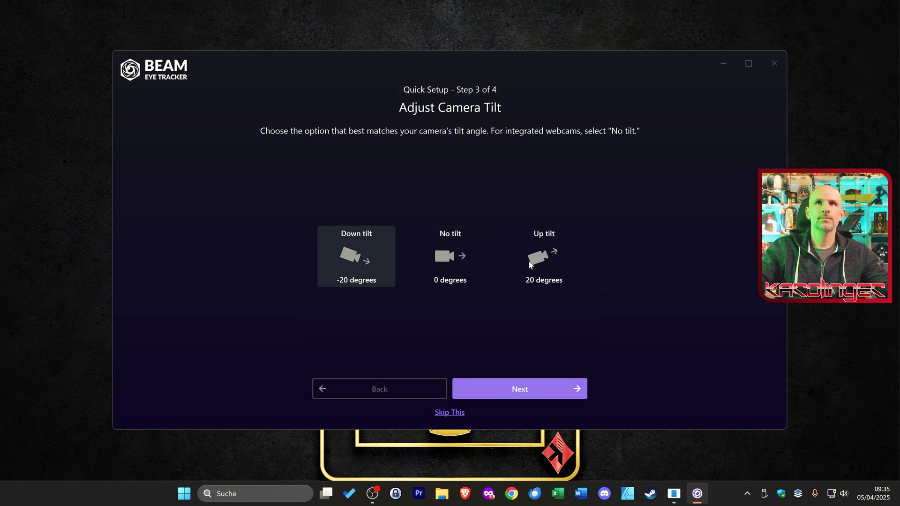
left_click(528, 263)
left_click(453, 261)
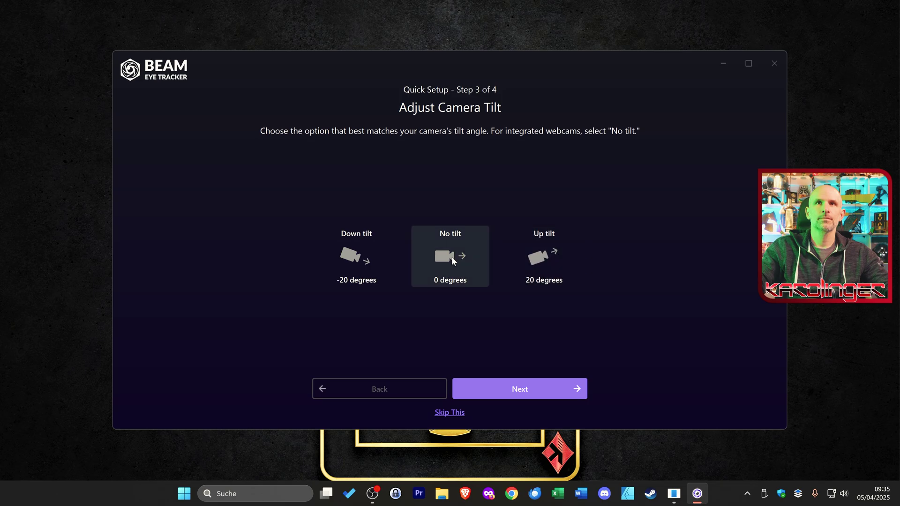
left_click(488, 388)
Calibrate the eye tracker with the center dot and the dots in the four screen corners, and finish Quick Setup.
left_click(489, 385)
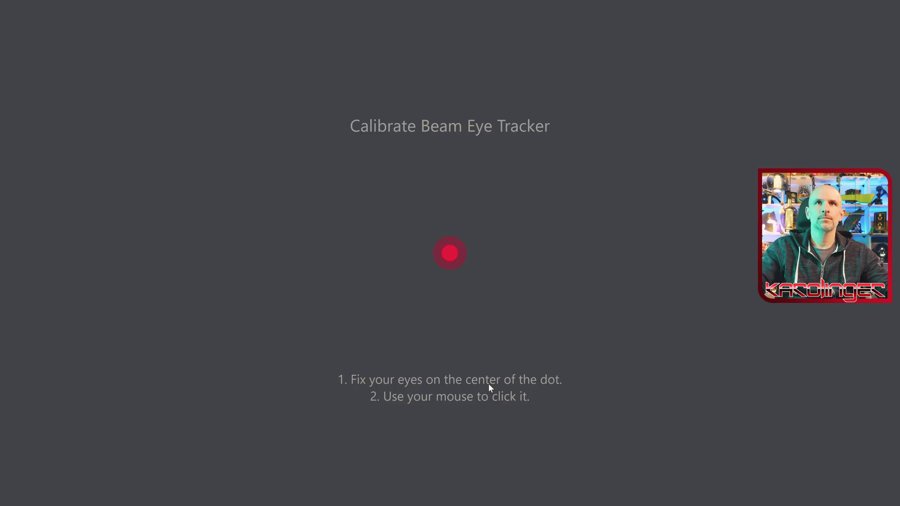
left_click(451, 254)
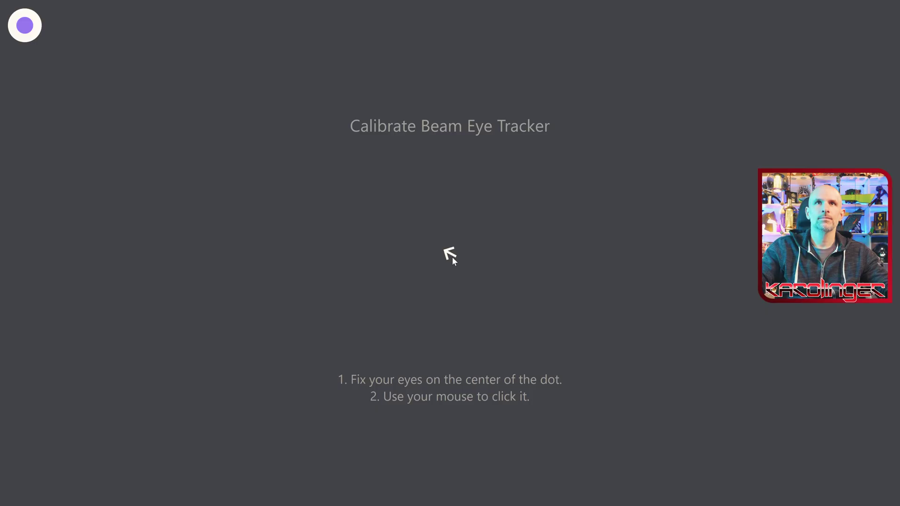
left_click(21, 29)
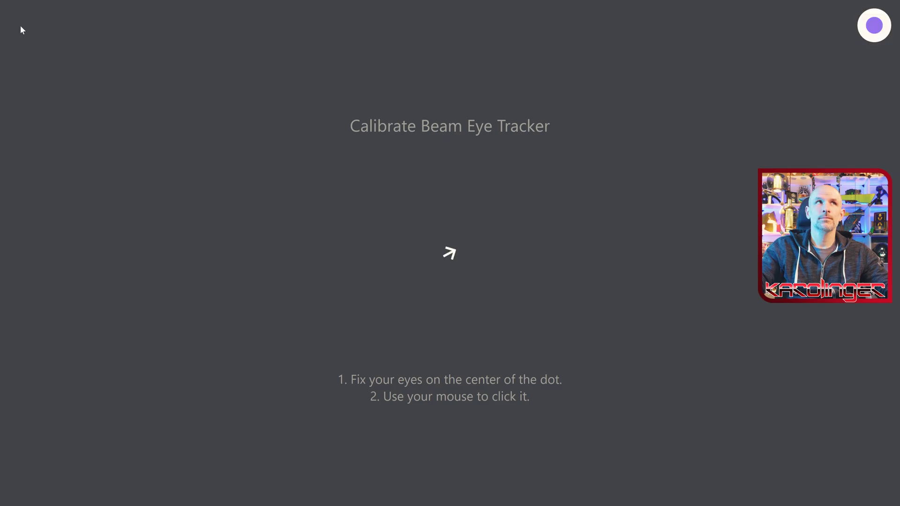
left_click(874, 26)
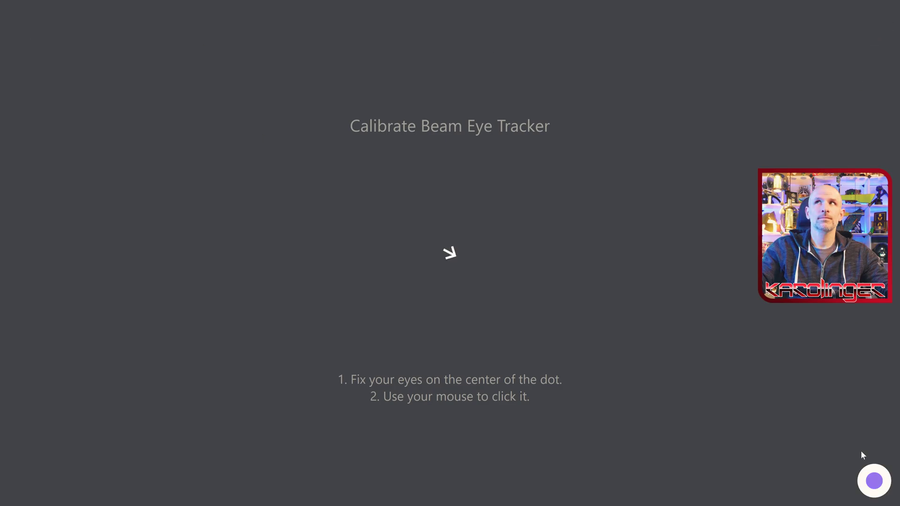
left_click(874, 488)
left_click(19, 486)
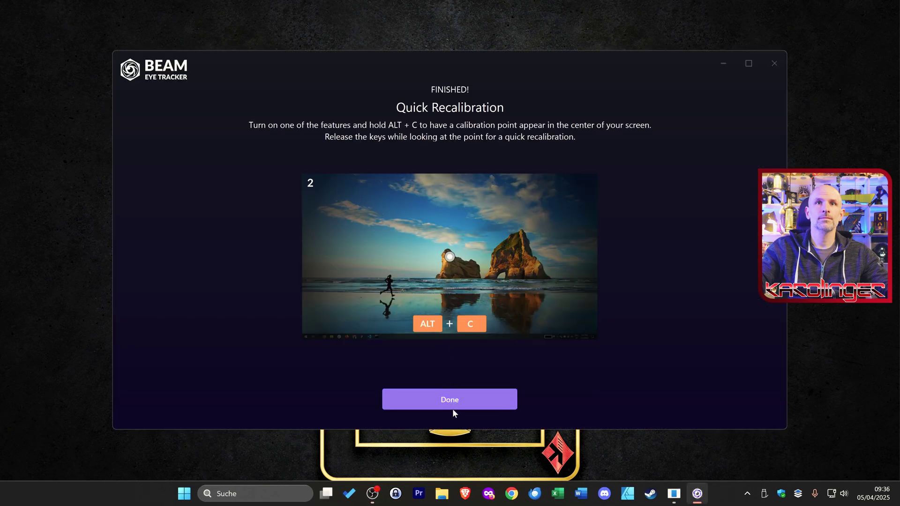
left_click(453, 407)
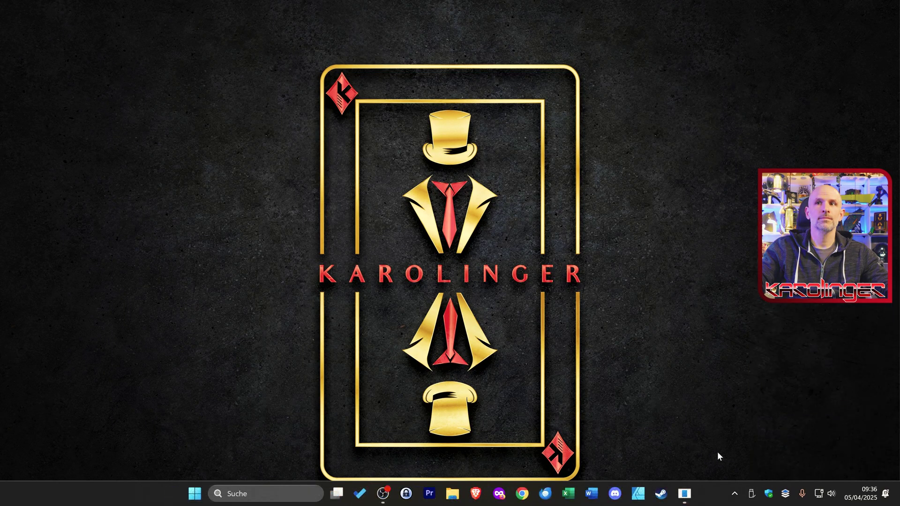
Open Beam Eye Tracker's quick panel from the system tray and turn on the Eye Tracking Overlay among its Gaming features.
left_click(734, 494)
left_click(776, 441)
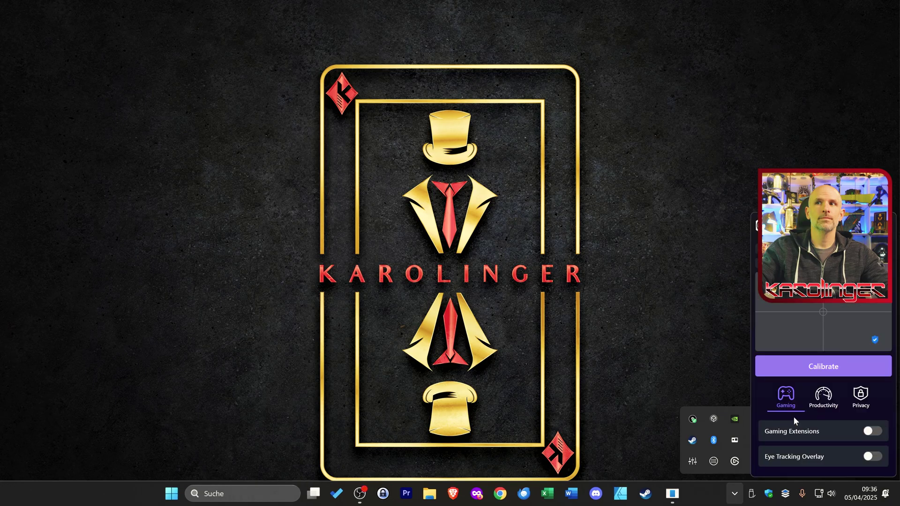
left_click(872, 456)
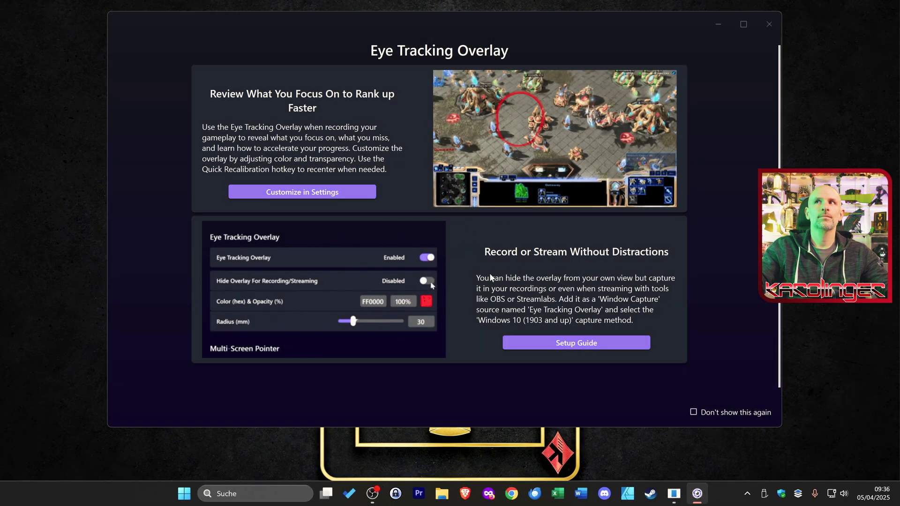
left_click(430, 280)
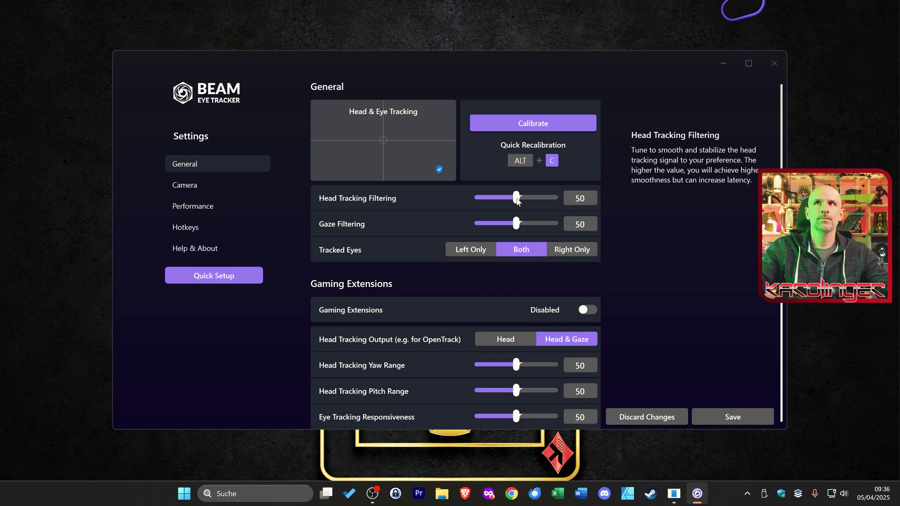
Set Head Tracking Filtering to 70, raise Gaze Filtering as well, and save the General settings.
left_click_drag(516, 199, 532, 199)
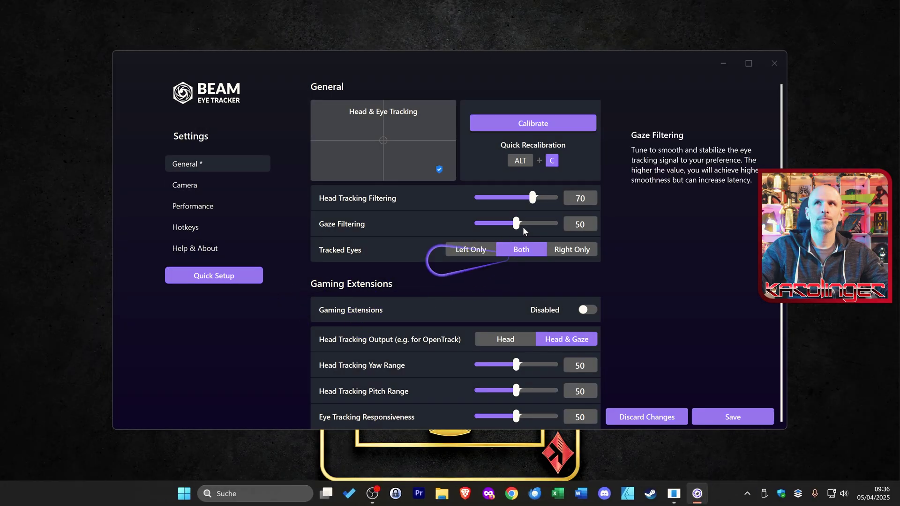
left_click_drag(517, 227, 532, 225)
left_click(729, 415)
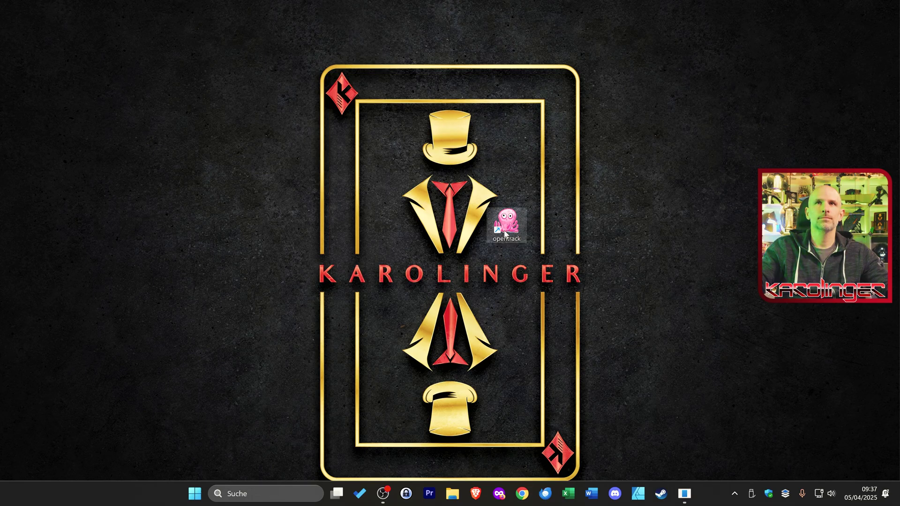
Switch to opentrack and create a new empty config profile named Beam1.
double_click(504, 232)
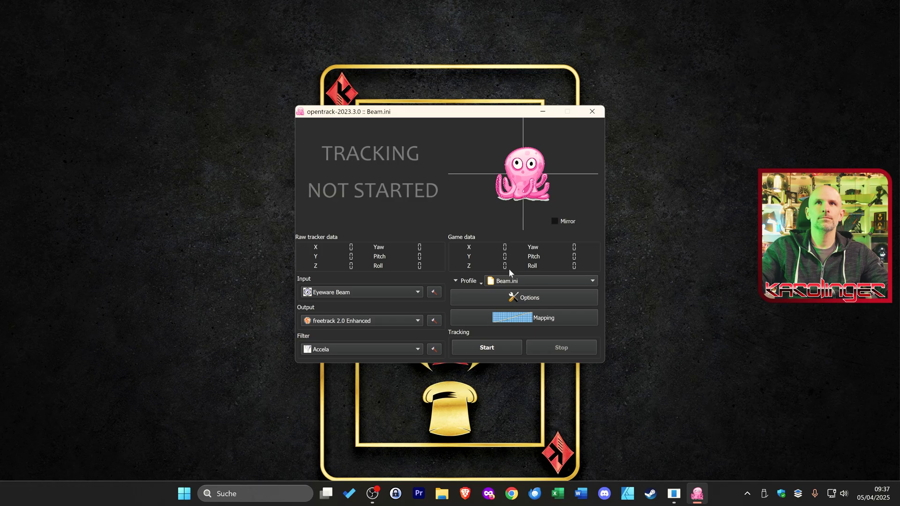
left_click(508, 281)
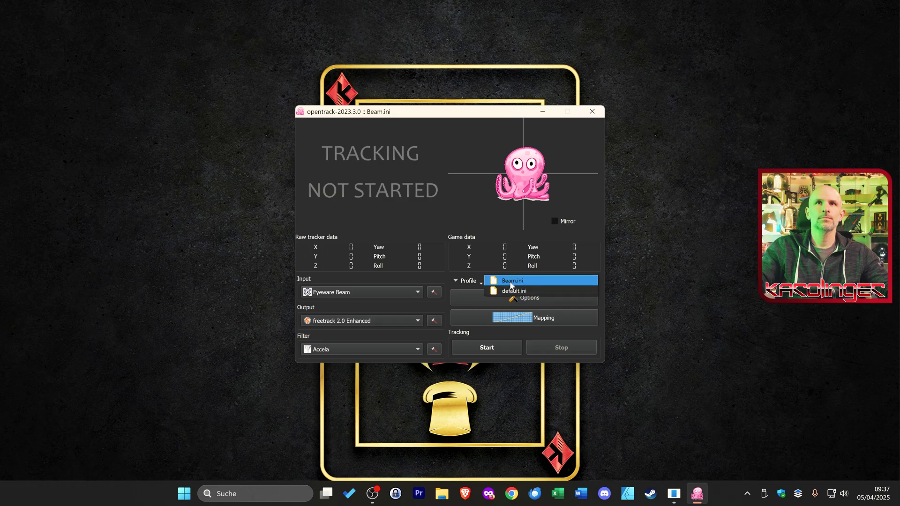
left_click(511, 281)
left_click(459, 279)
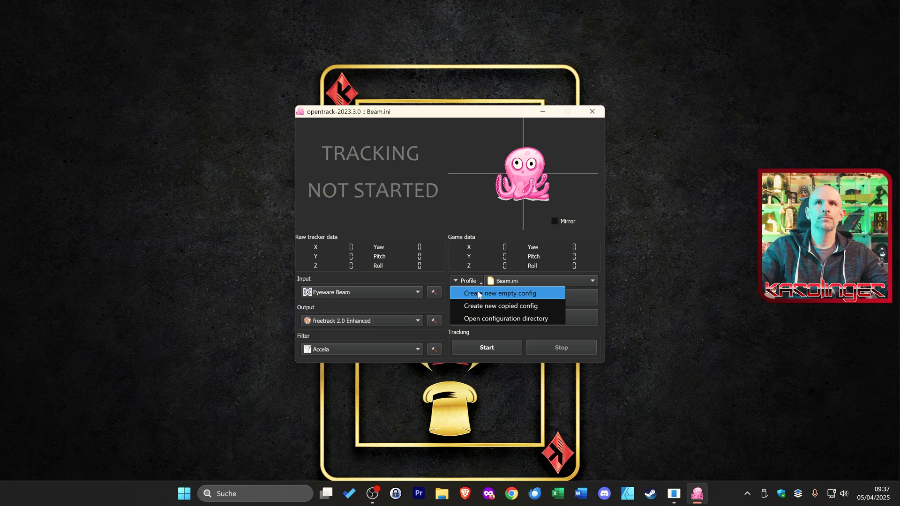
left_click(479, 294)
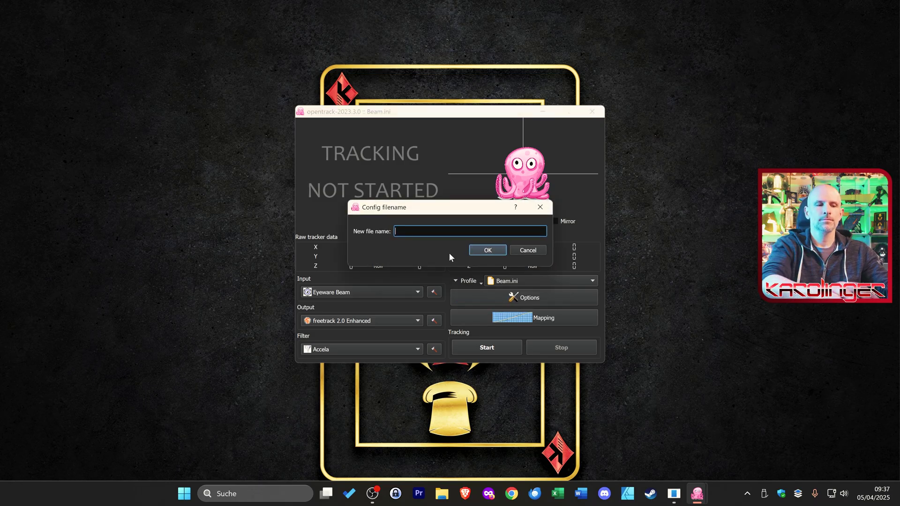
type("Beam1")
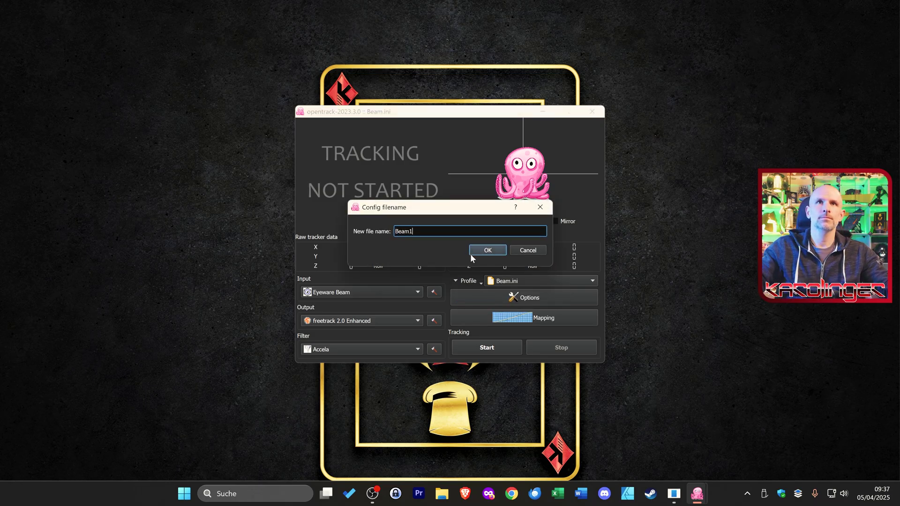
left_click(482, 251)
Configure the Beam1 profile with Eyeware Beam as input, freetrack 2.0 Enhanced as output and Accela as filter.
left_click(381, 293)
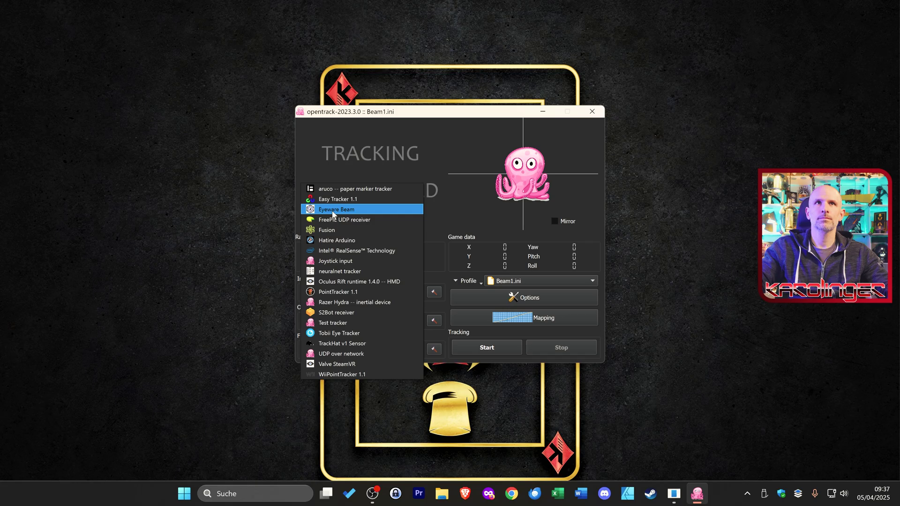
left_click(375, 210)
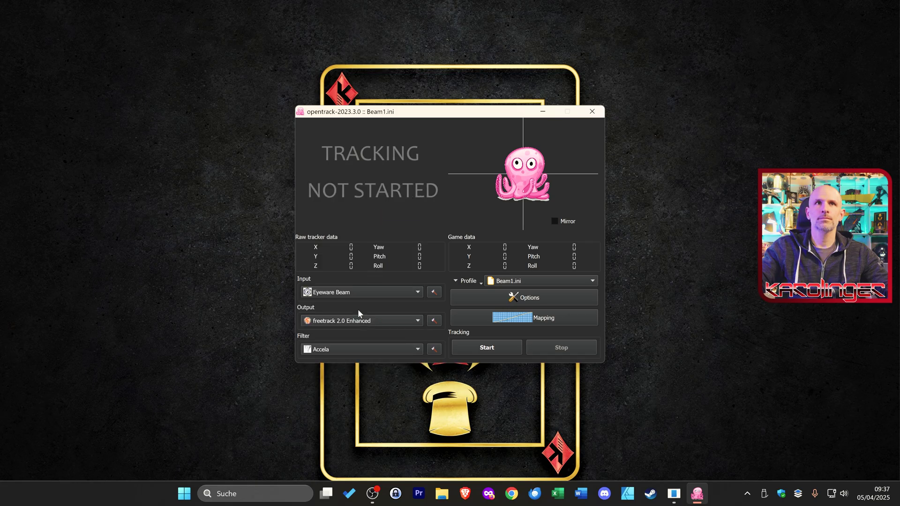
left_click(358, 321)
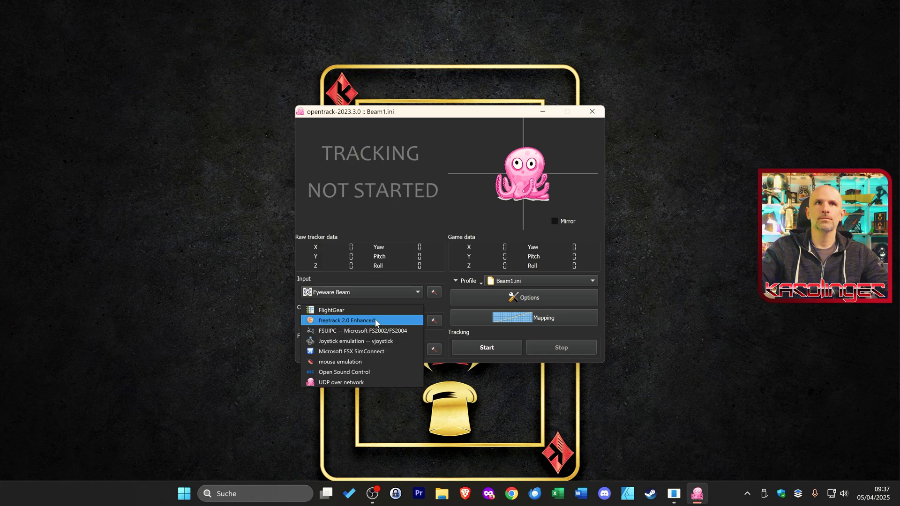
left_click(366, 320)
left_click(357, 349)
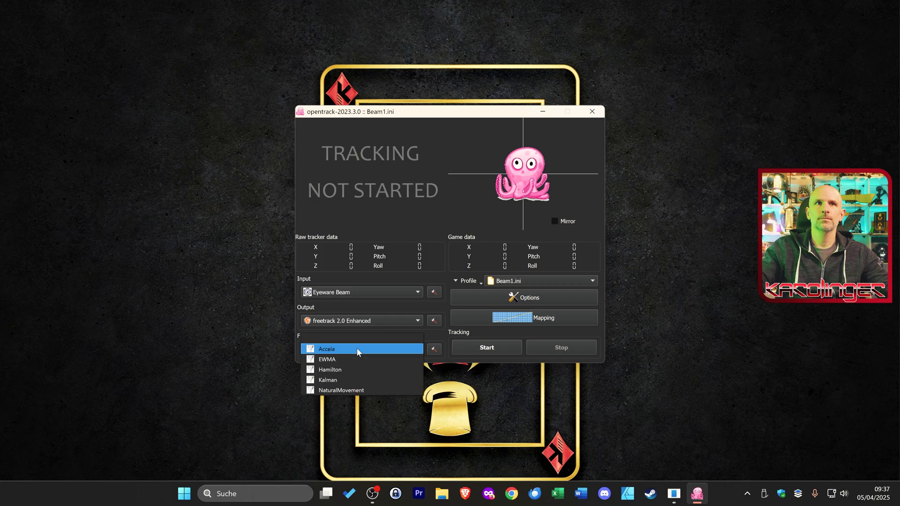
left_click(357, 351)
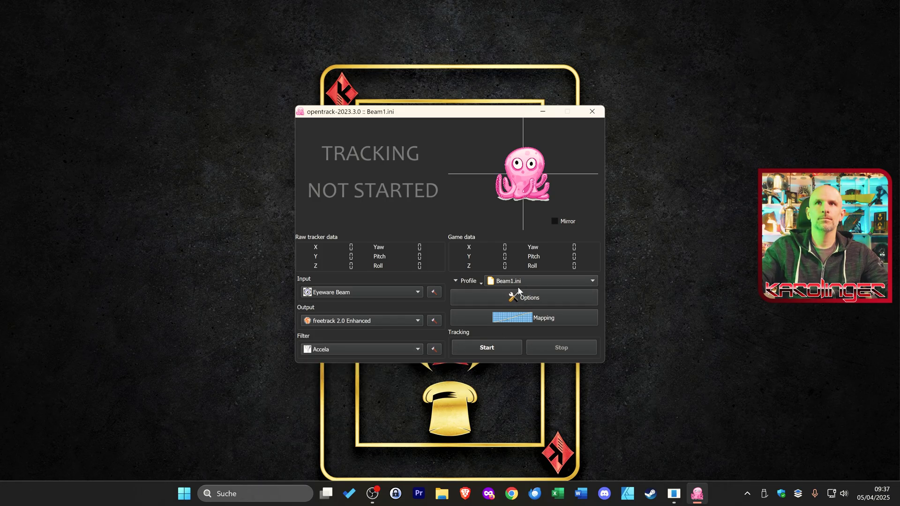
Start tracking with the Beam1 profile and bind the Center global shortcut to Alt+N in opentrack's options.
left_click(485, 347)
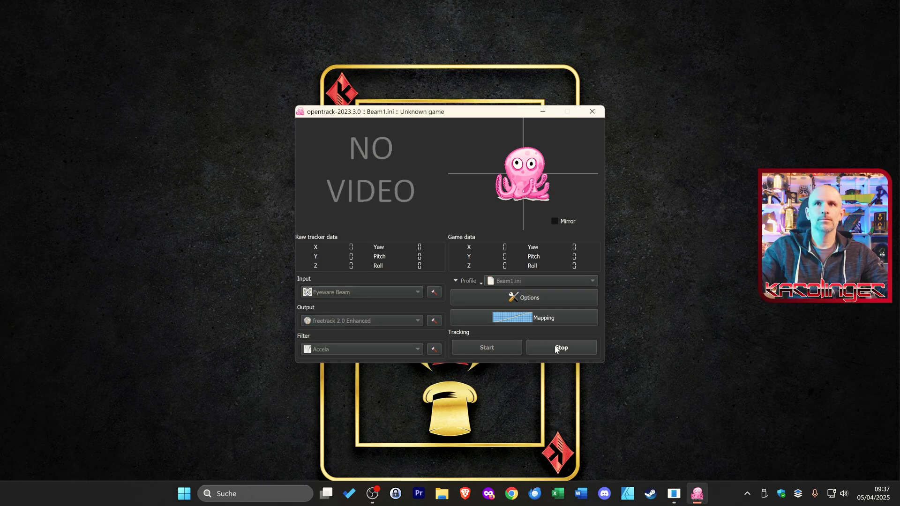
left_click(537, 300)
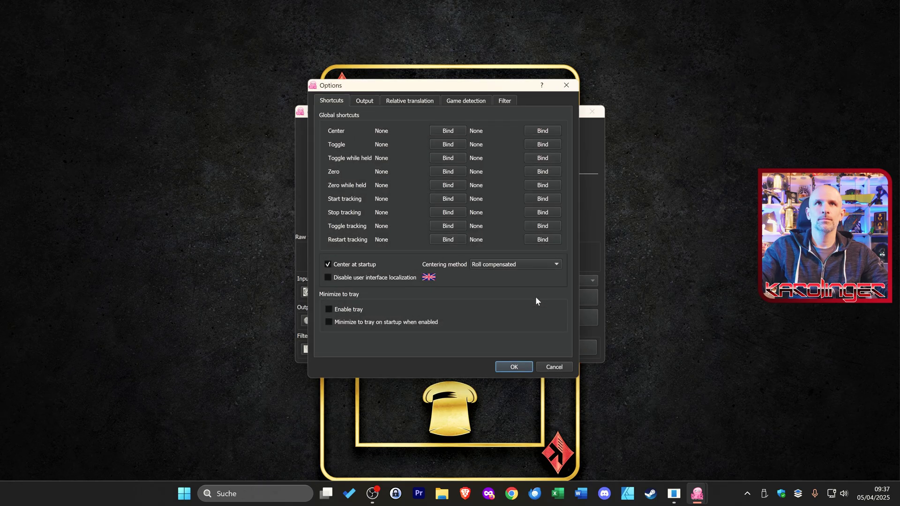
left_click(443, 132)
key("alt+n")
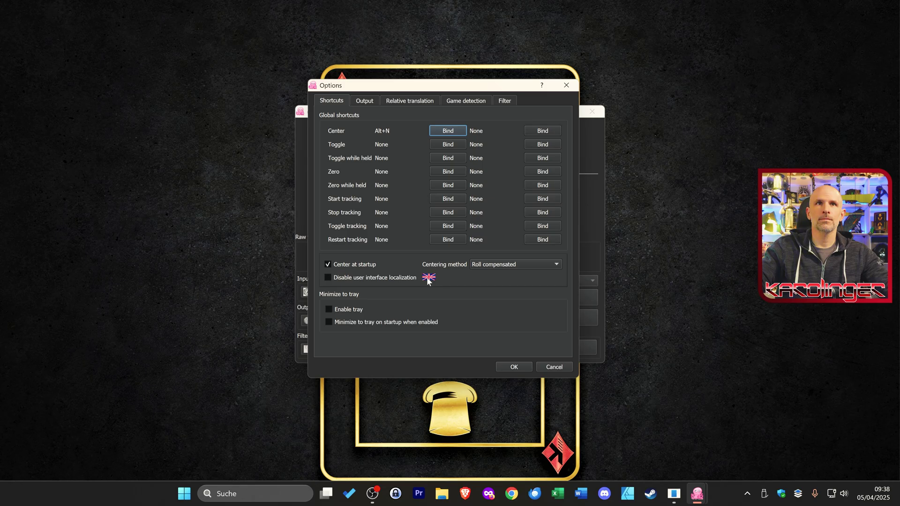
Look through the Output and Relative translation options and add a game-detection entry using the Beam1.ini profile.
left_click(365, 101)
left_click(411, 102)
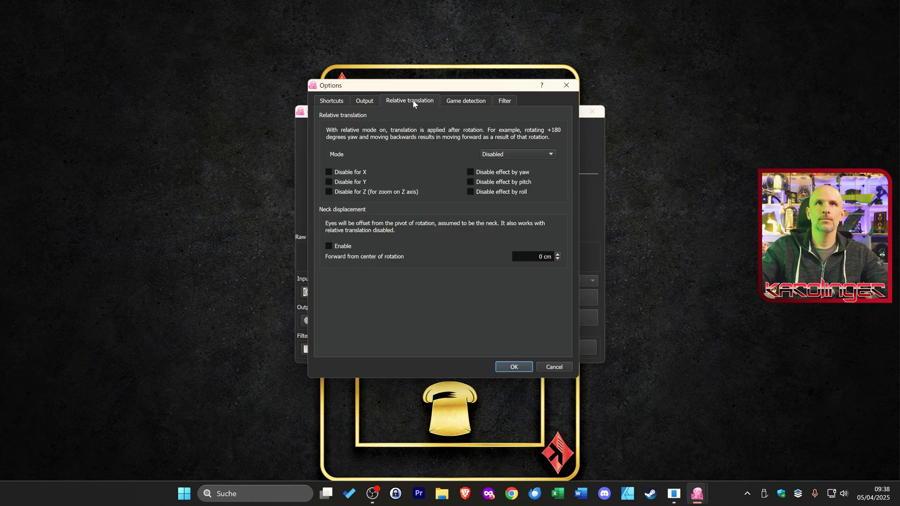
left_click(462, 103)
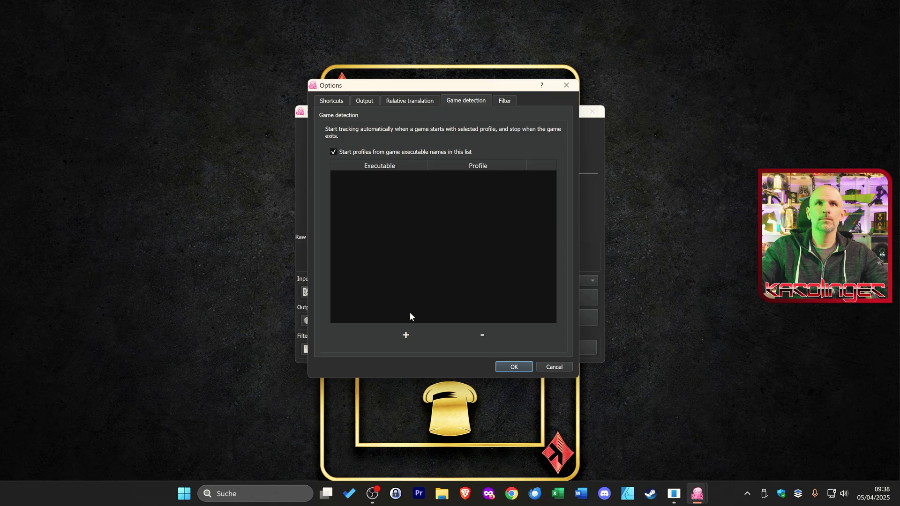
left_click(406, 335)
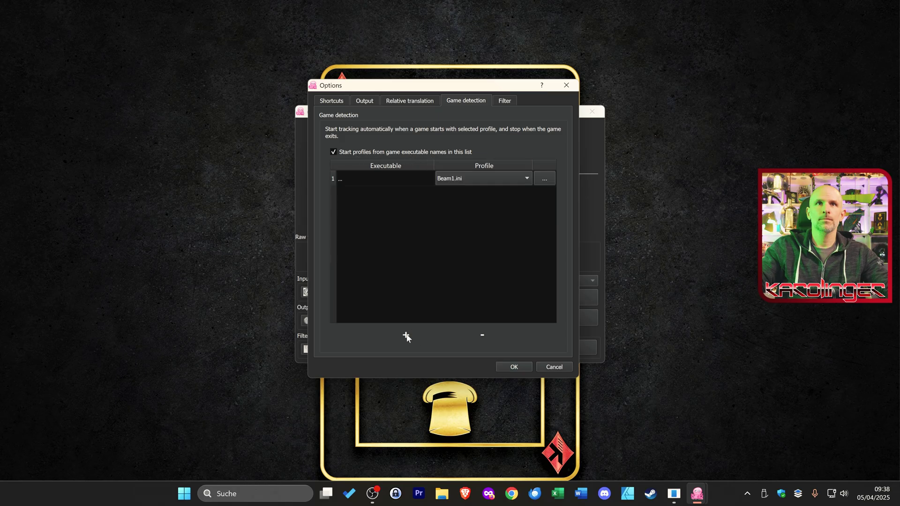
left_click(459, 179)
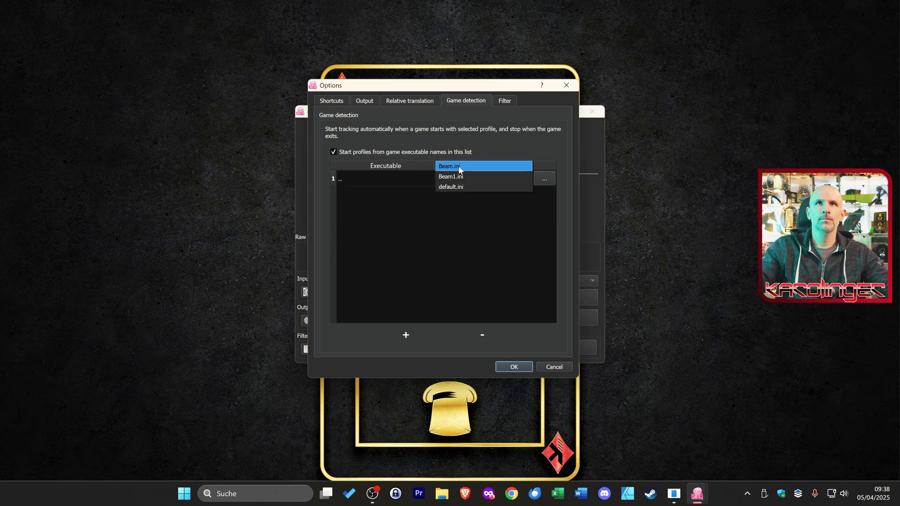
left_click(458, 167)
left_click(456, 179)
left_click(457, 187)
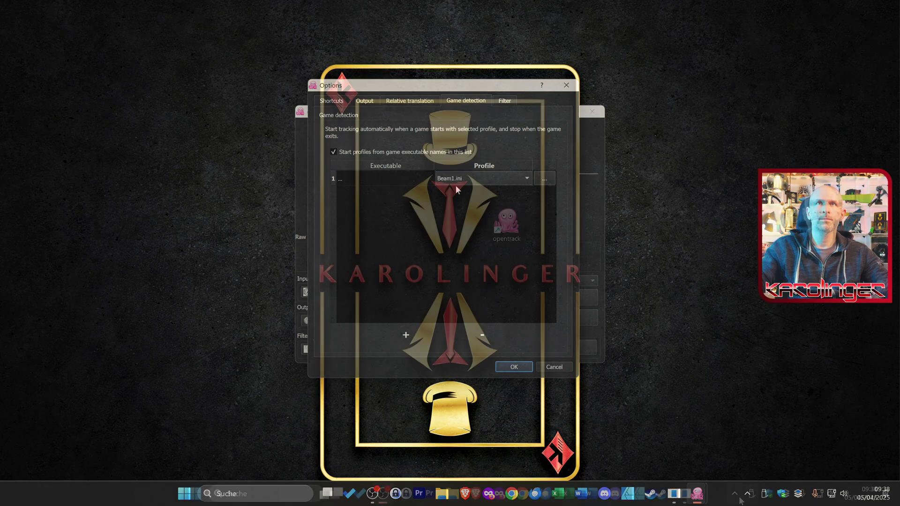
Open Beam Eye Tracker's quick panel, turn on Gaming Extensions, and dismiss the introduction window.
left_click(734, 493)
left_click(770, 417)
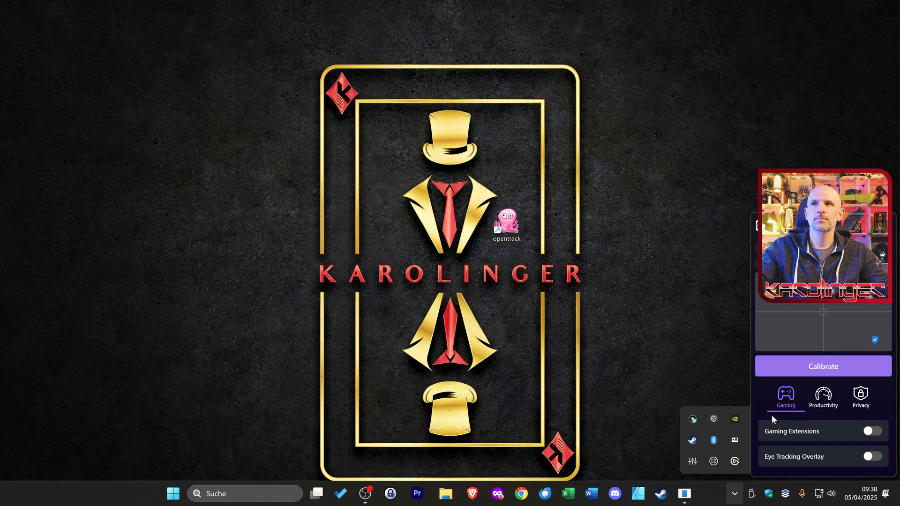
left_click(874, 431)
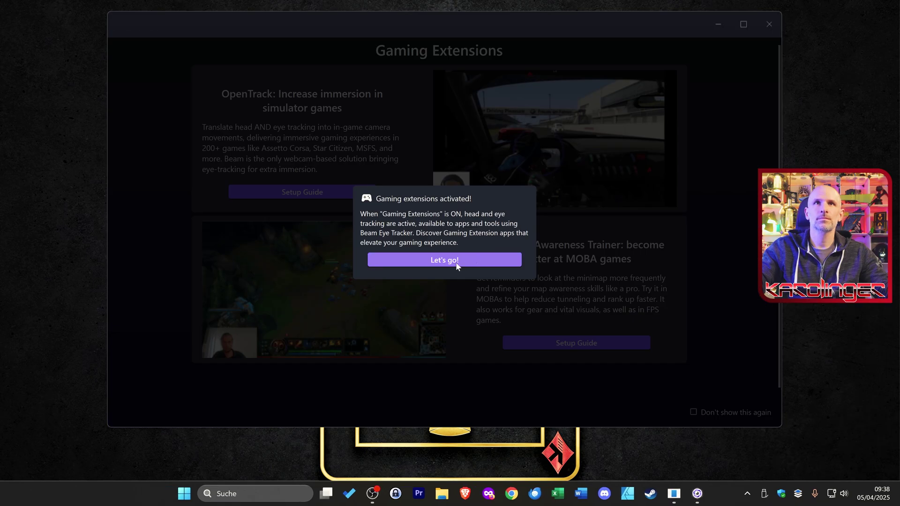
left_click(456, 263)
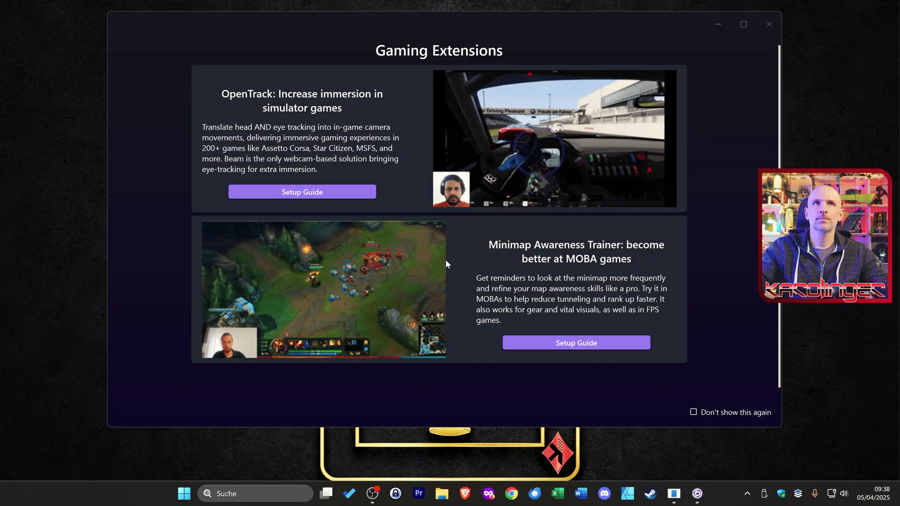
left_click(759, 22)
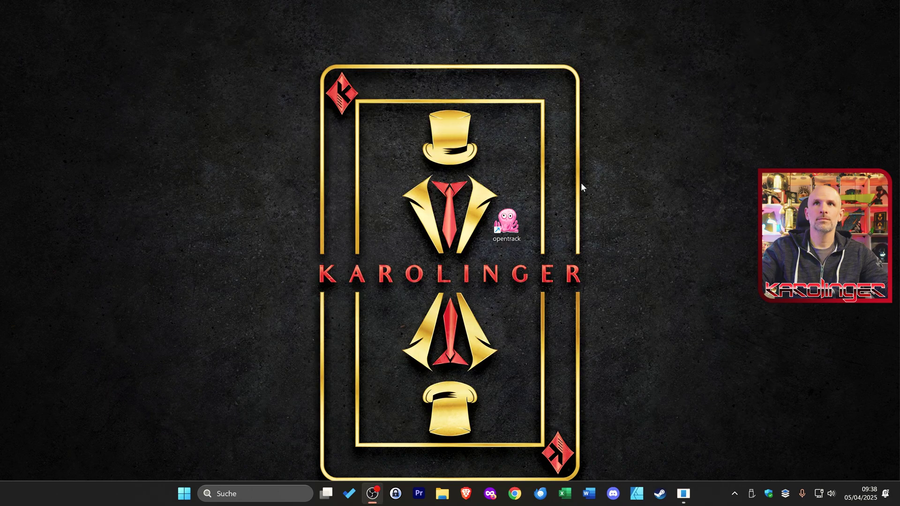
Launch opentrack from the desktop and start tracking with the Beam.ini profile.
double_click(500, 233)
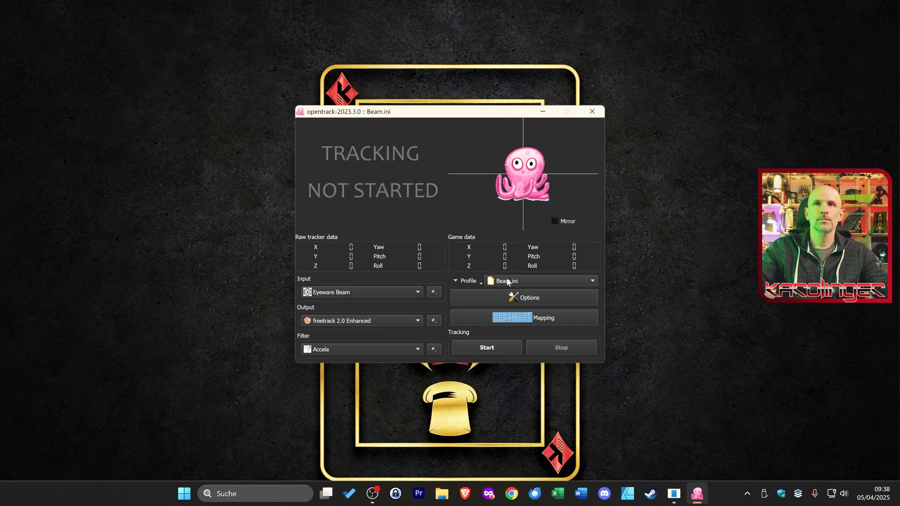
left_click(478, 344)
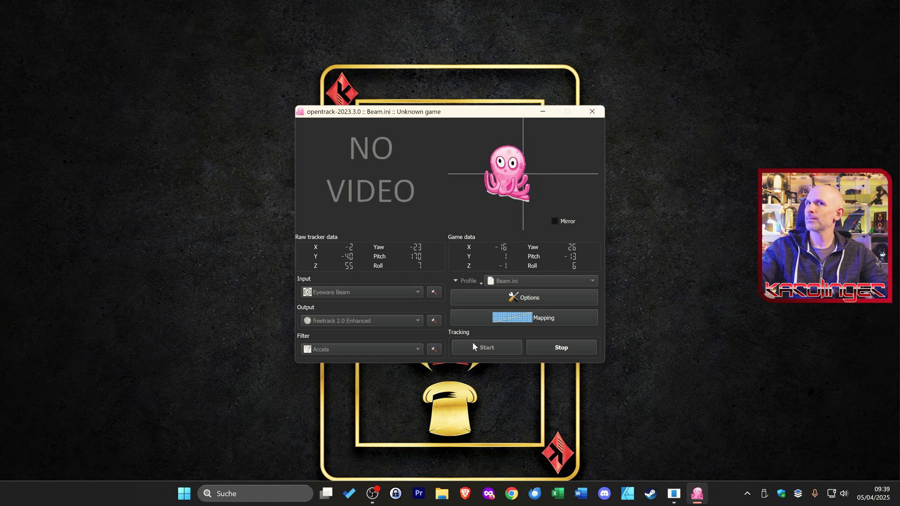
Examine the mapping curves for Yaw, Pitch, Roll, X, Y and Z, including the Z axis maximum input choices, and close the mapping properties.
left_click(524, 319)
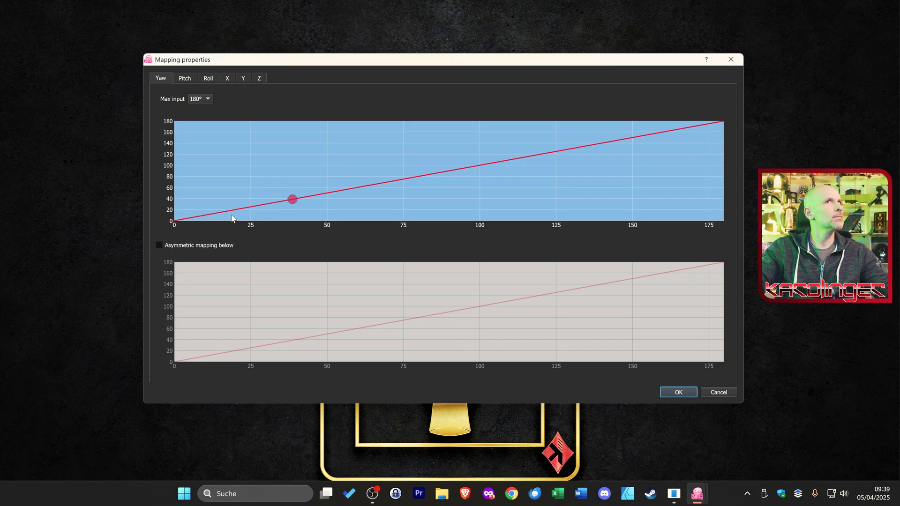
left_click(184, 78)
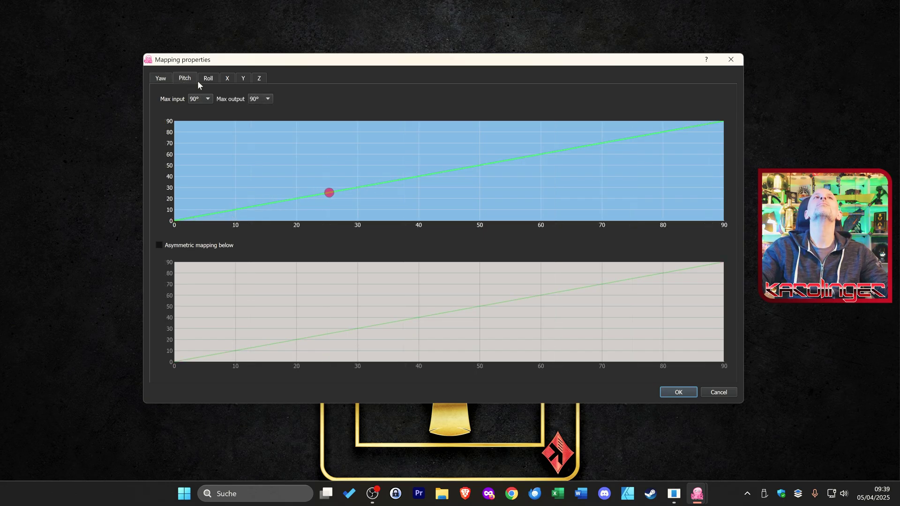
left_click(206, 79)
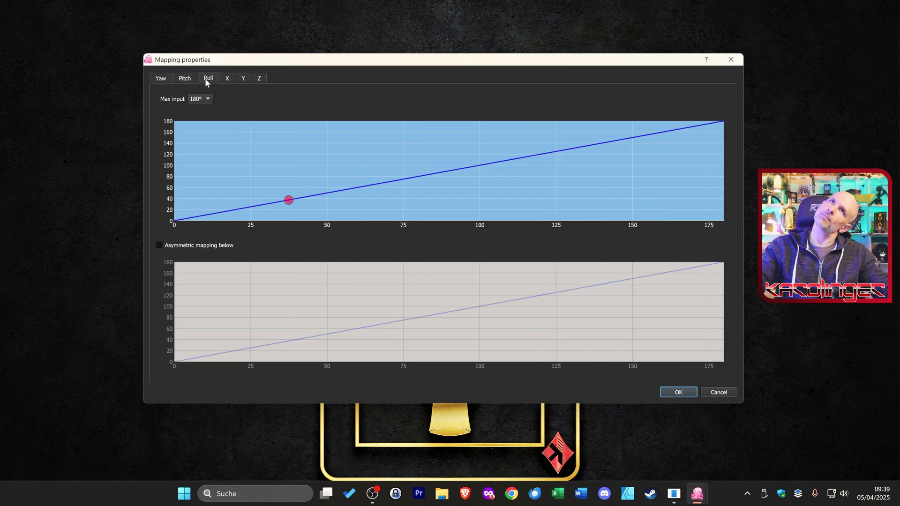
left_click(227, 79)
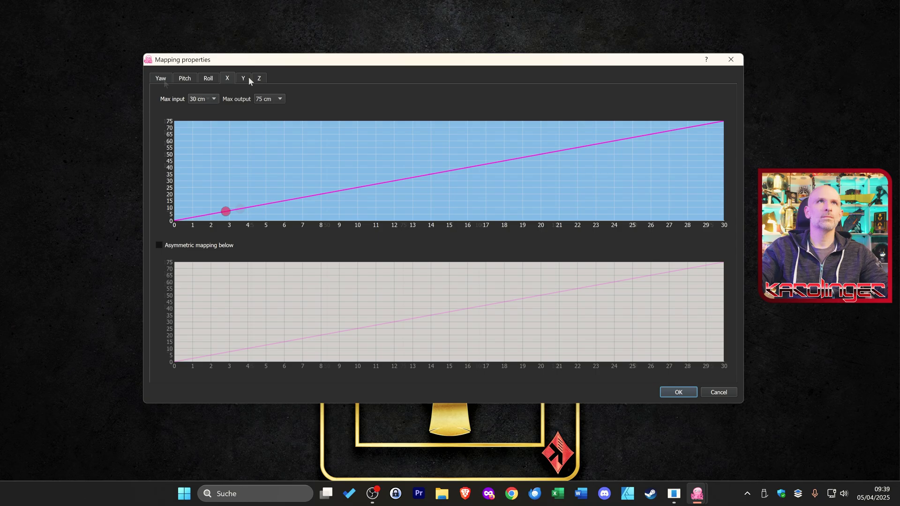
left_click(242, 79)
left_click(258, 78)
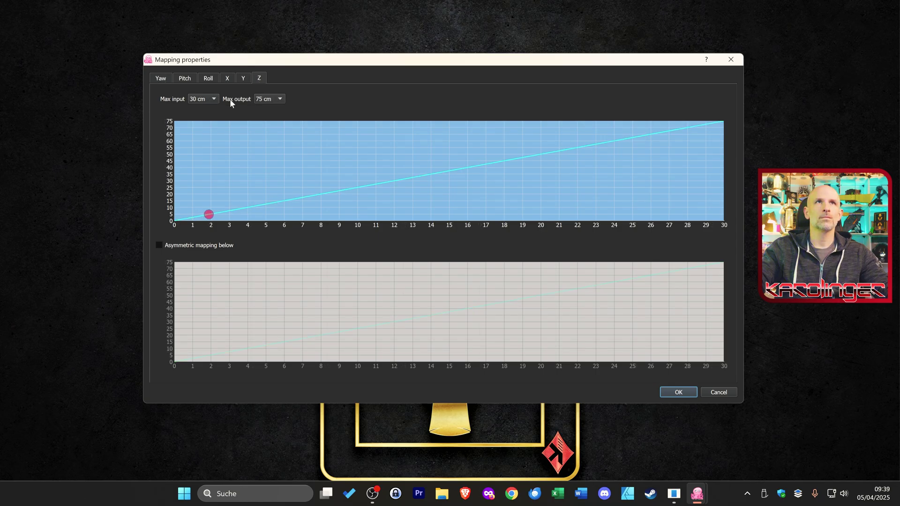
left_click(203, 100)
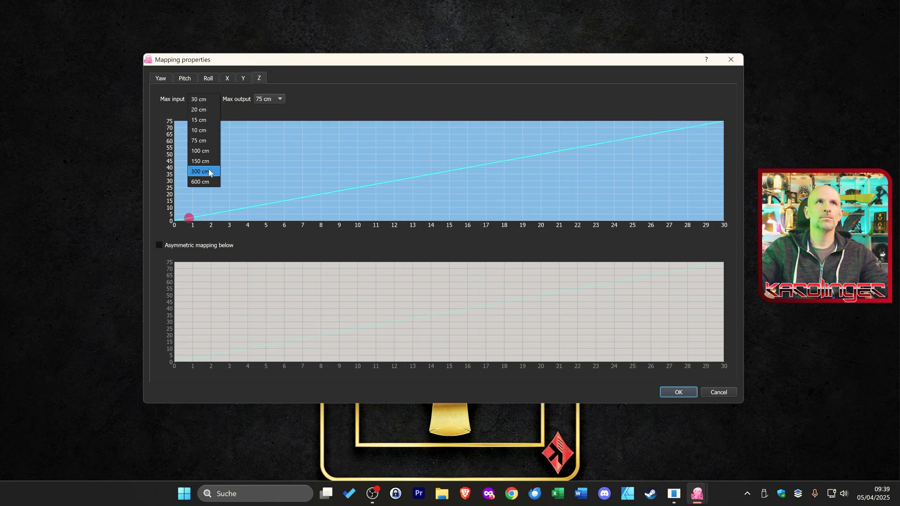
left_click(207, 100)
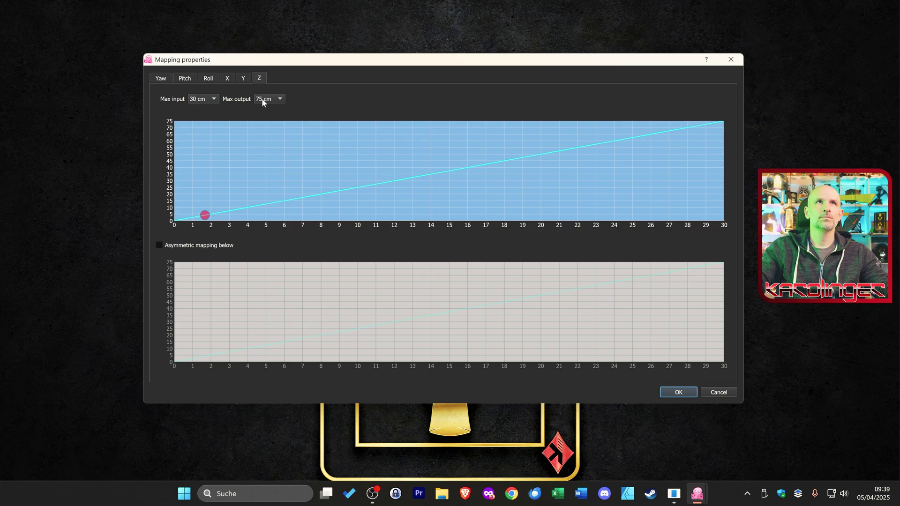
key("Return")
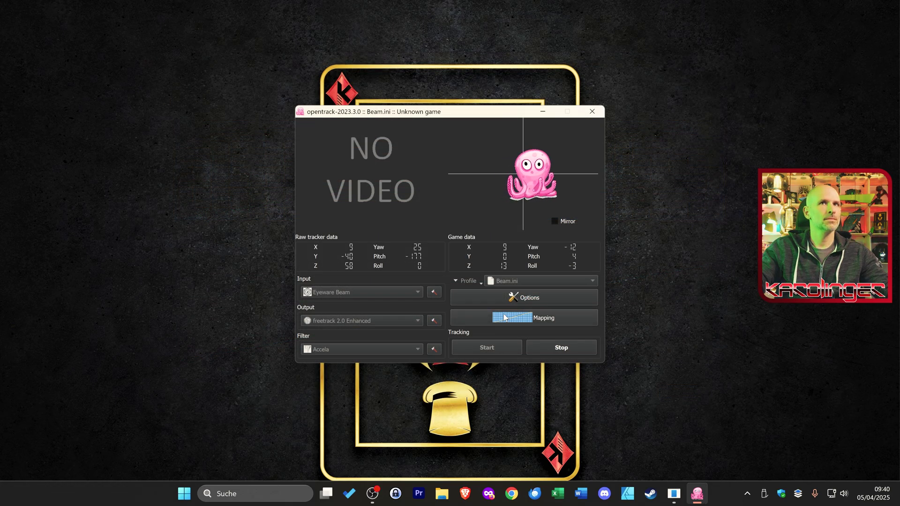
Confirm opentrack's options with Enable tray turned on and minimize the program to the system tray.
left_click(509, 298)
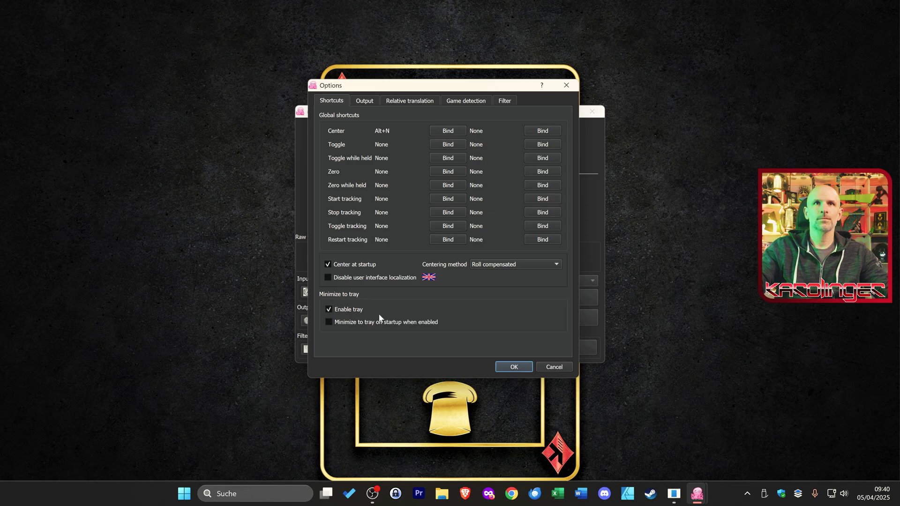
left_click(513, 366)
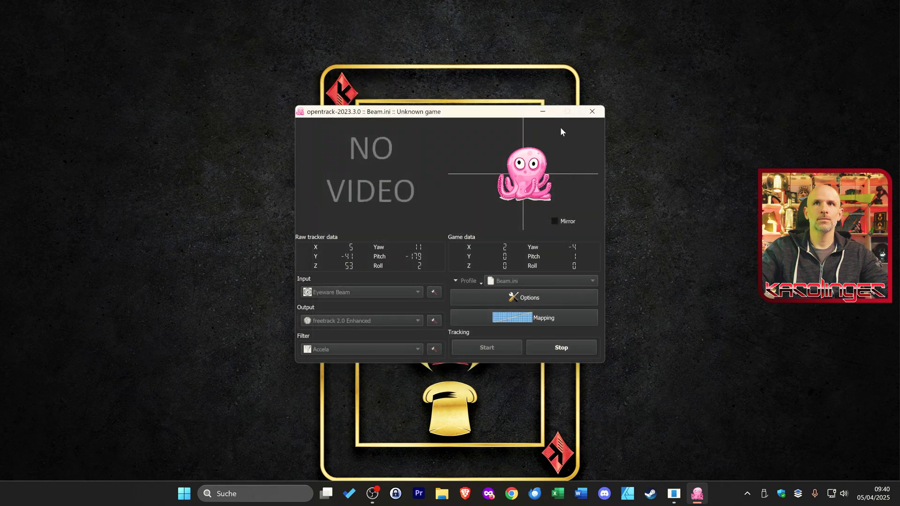
left_click(547, 111)
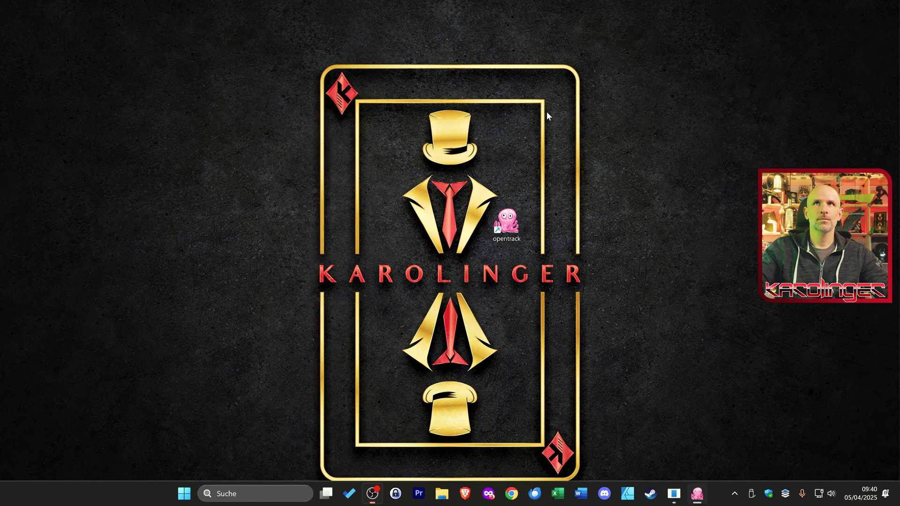
Find the minimized opentrack among the hidden system tray icons and open it from there.
left_click(734, 493)
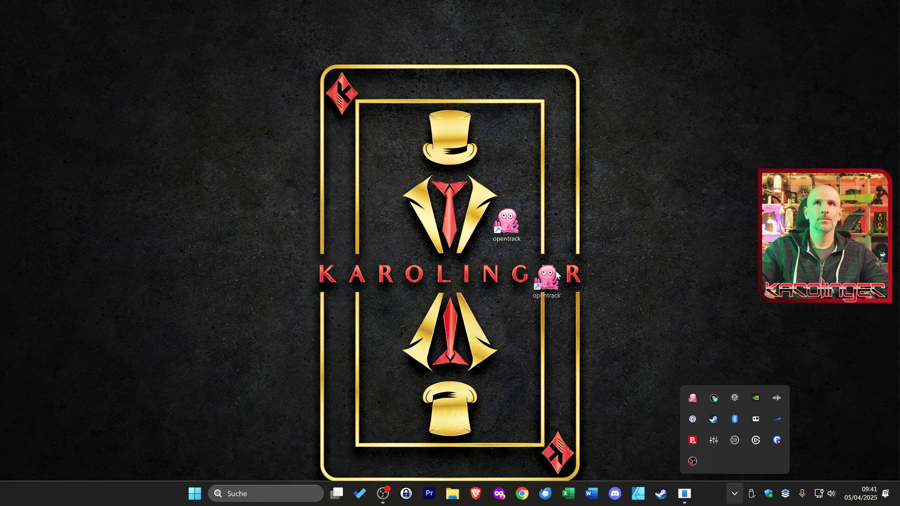
left_click(542, 281)
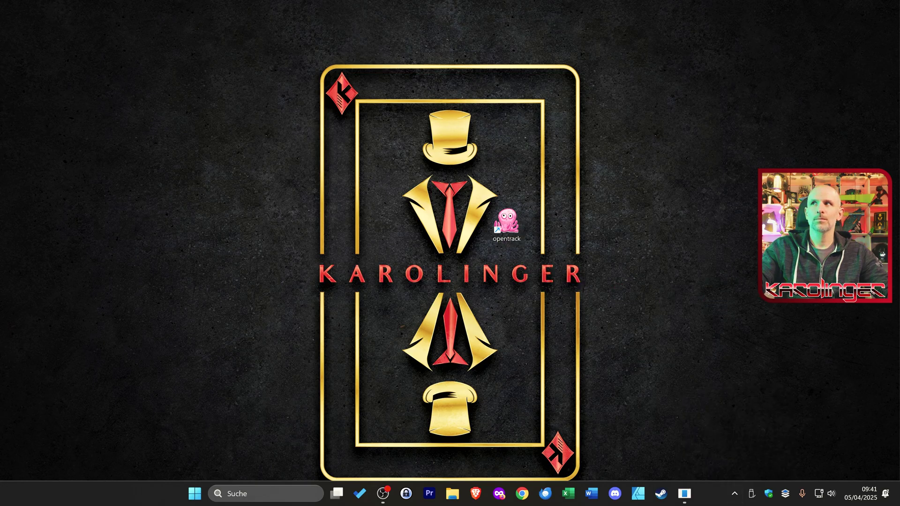
left_click(734, 492)
left_click(693, 399)
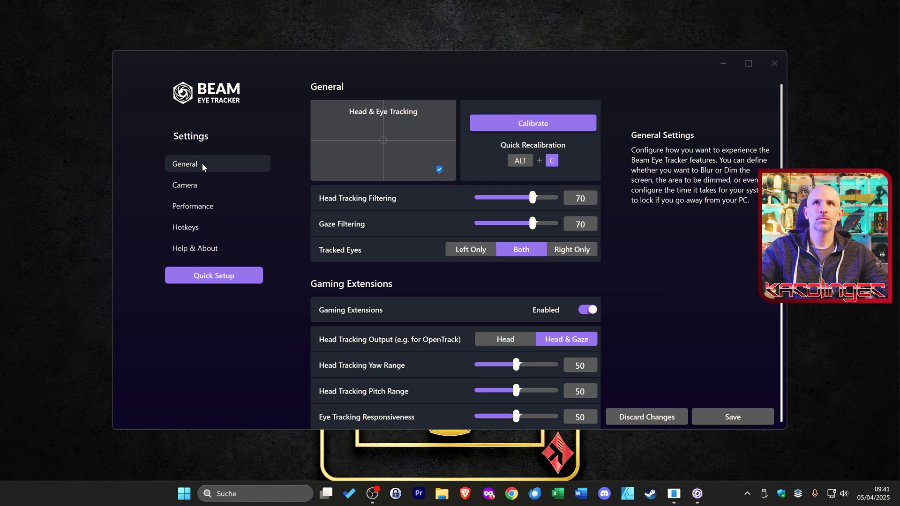
Switch to Beam Eye Tracker's settings and review the Quick Recalibration shortcut under General and in the hotkey list.
mouse_move(556, 160)
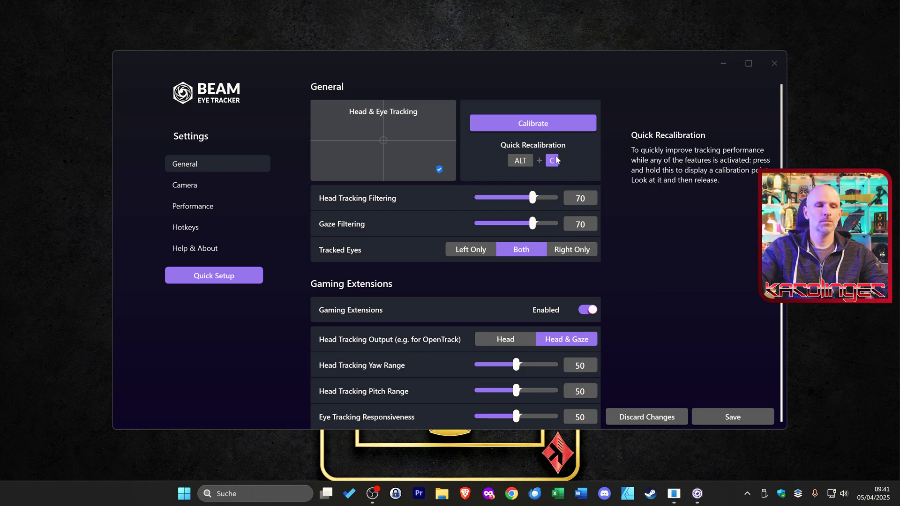
left_click(773, 63)
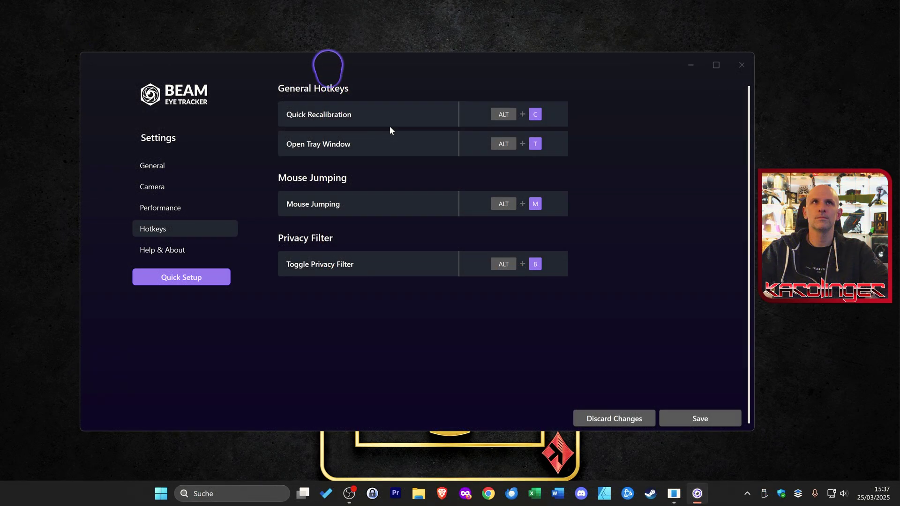
mouse_move(471, 113)
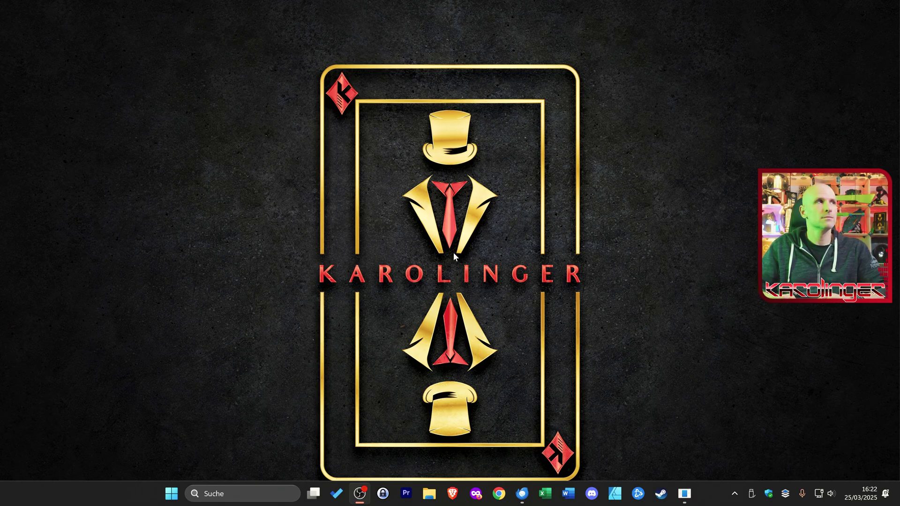
Turn on Presence Detection among the Privacy features and try the Privacy Filter by switching it on and off.
left_click(872, 431)
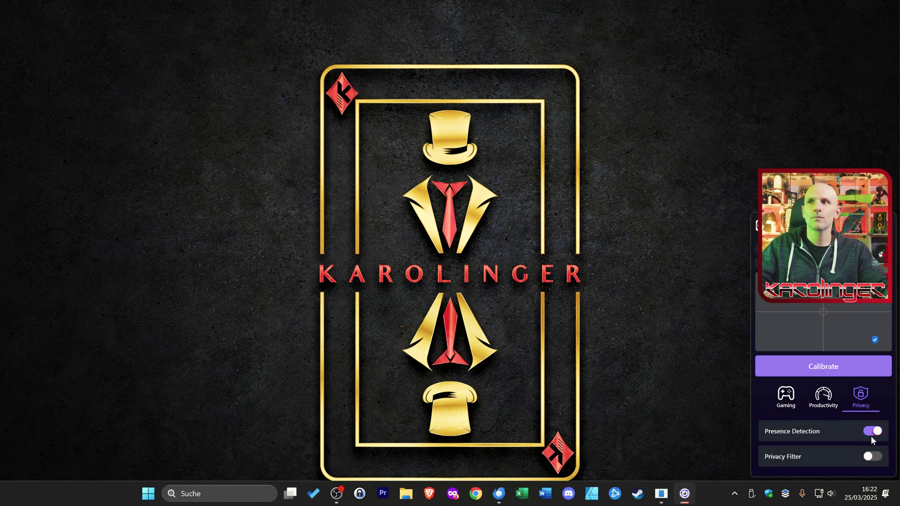
left_click(872, 456)
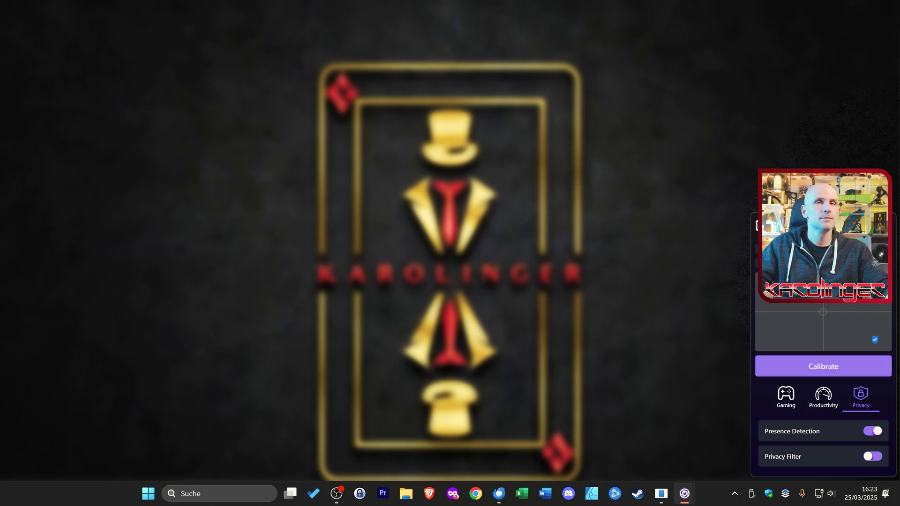
left_click(874, 457)
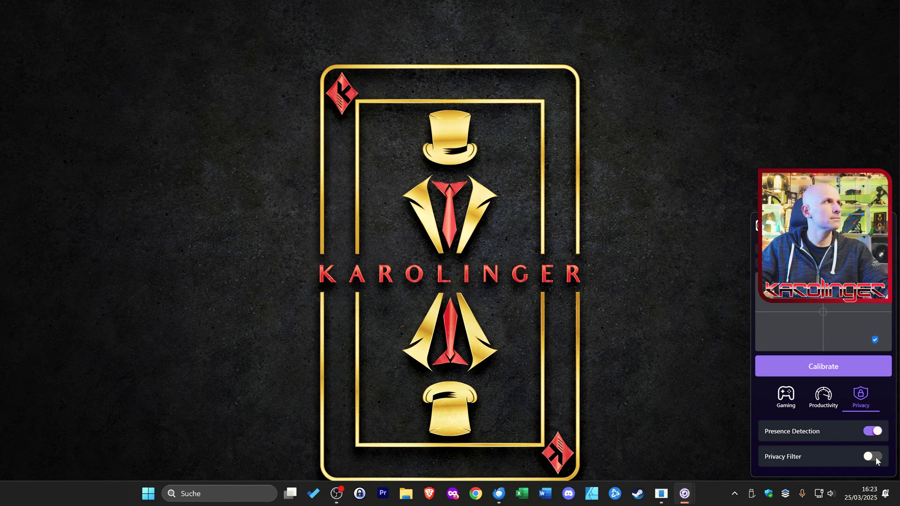
left_click(874, 457)
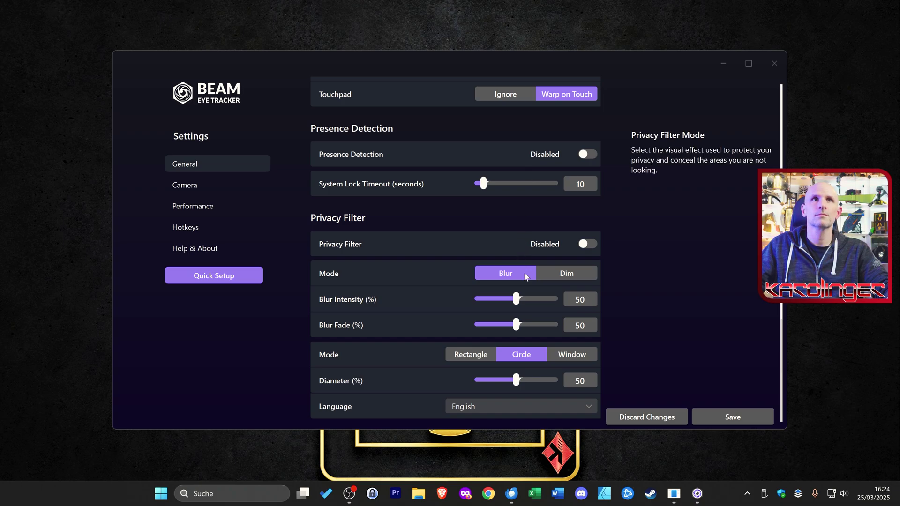
Set the Privacy Filter to Dim with 65% Dim Fade and a 20% circle diameter, save and close the settings.
left_click(565, 274)
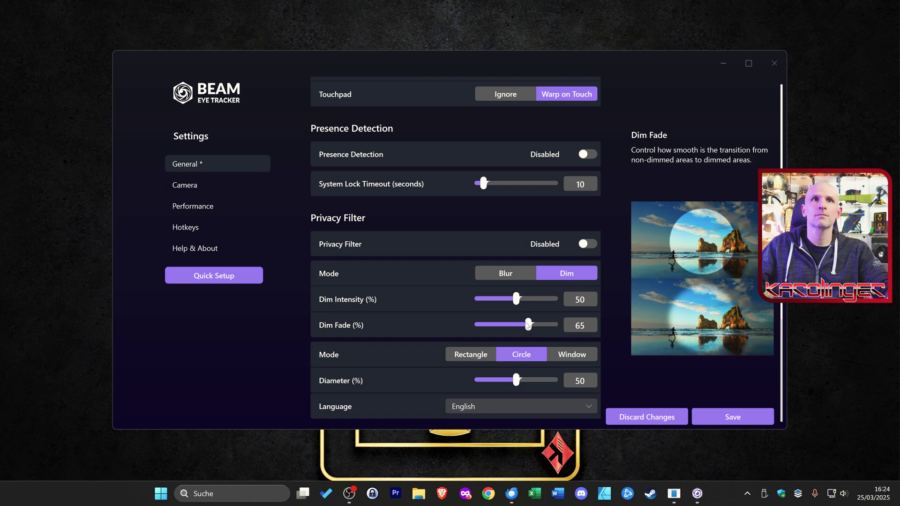
left_click_drag(516, 381, 492, 385)
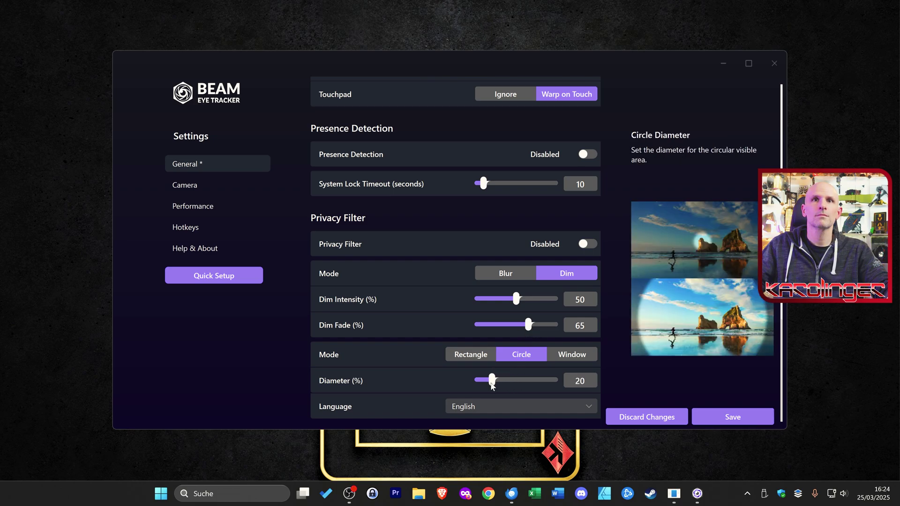
left_click(709, 417)
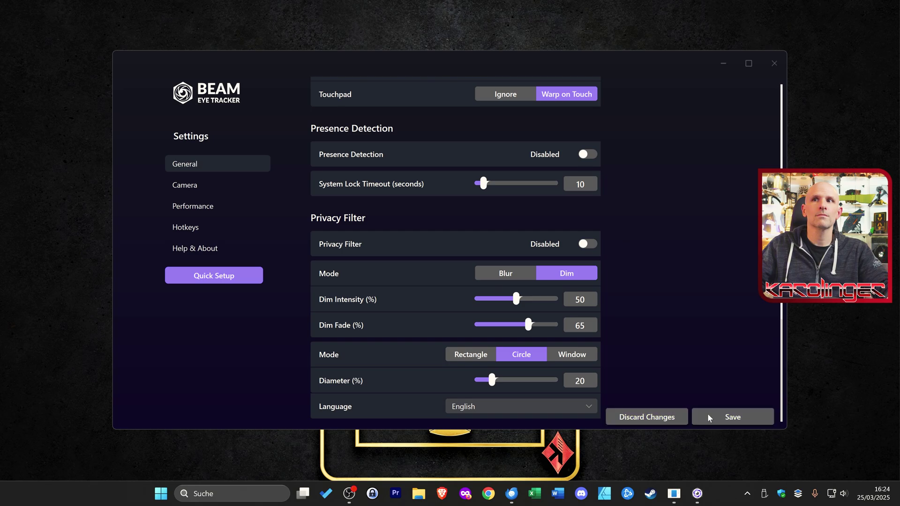
left_click(773, 62)
Open the eye tracker's quick panel from the system tray, view the Productivity options and switch on the Privacy Filter.
left_click(734, 494)
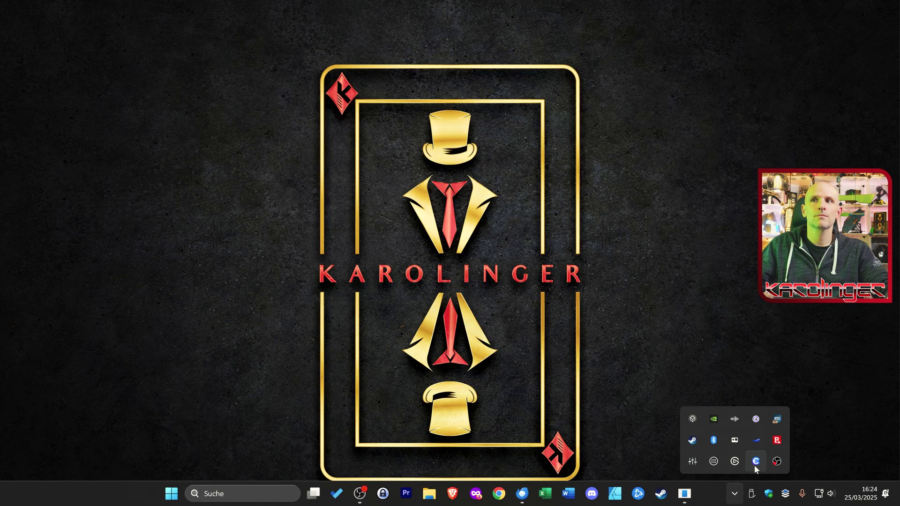
left_click(755, 419)
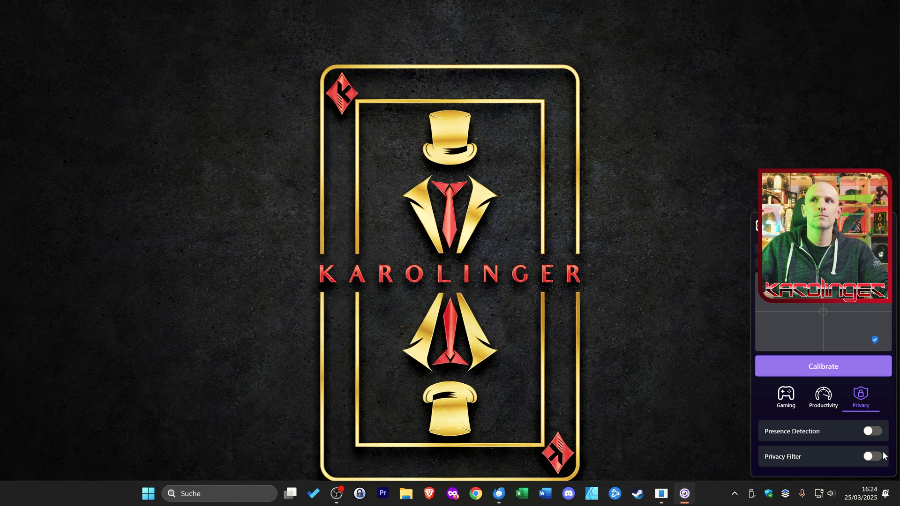
left_click(820, 398)
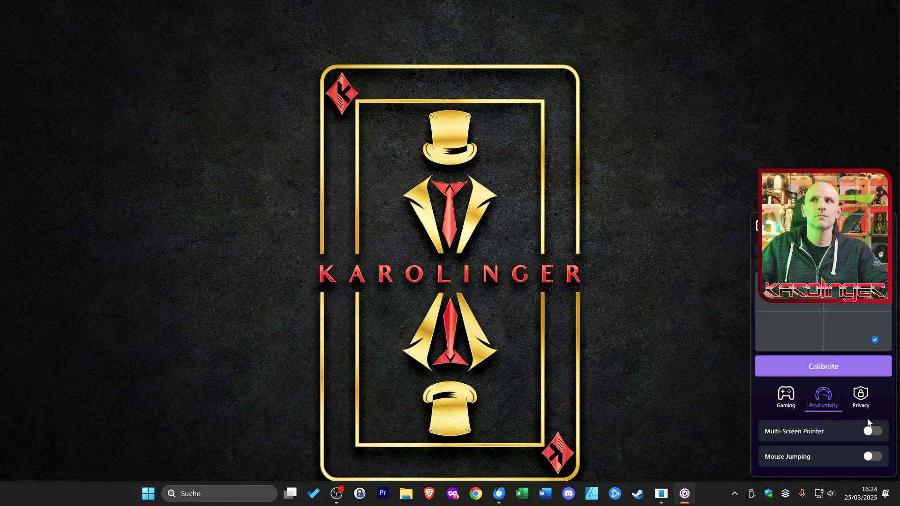
left_click(867, 407)
left_click(869, 456)
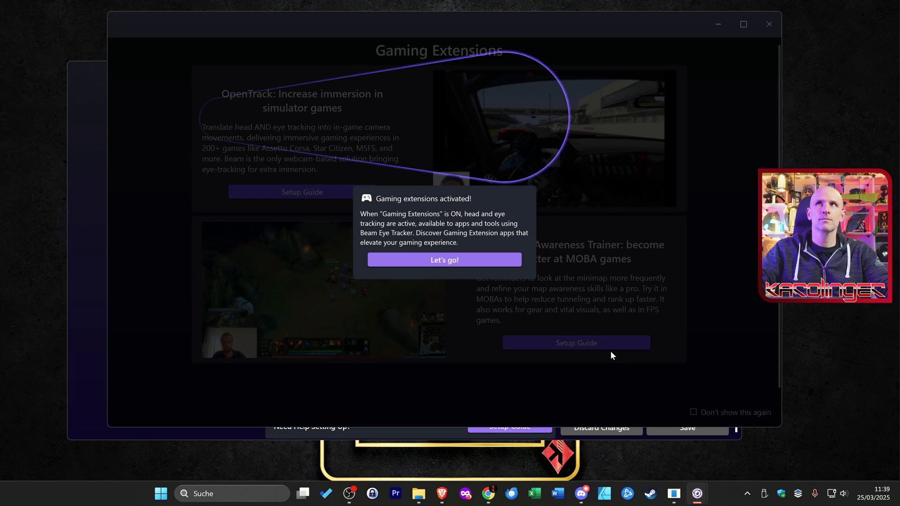
Dismiss the Gaming Extensions introduction and save the eye tracking overlay radius at 5%, trying a slightly smaller one.
left_click(468, 263)
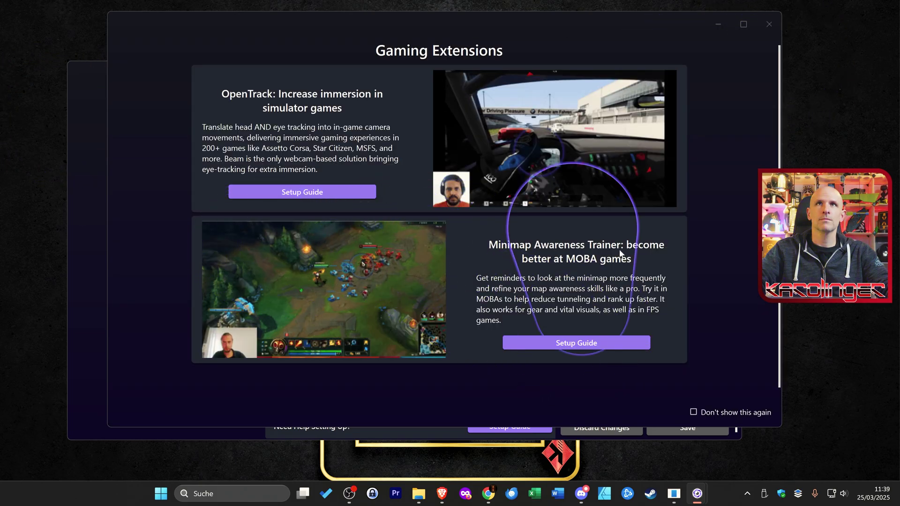
left_click(768, 24)
left_click(676, 75)
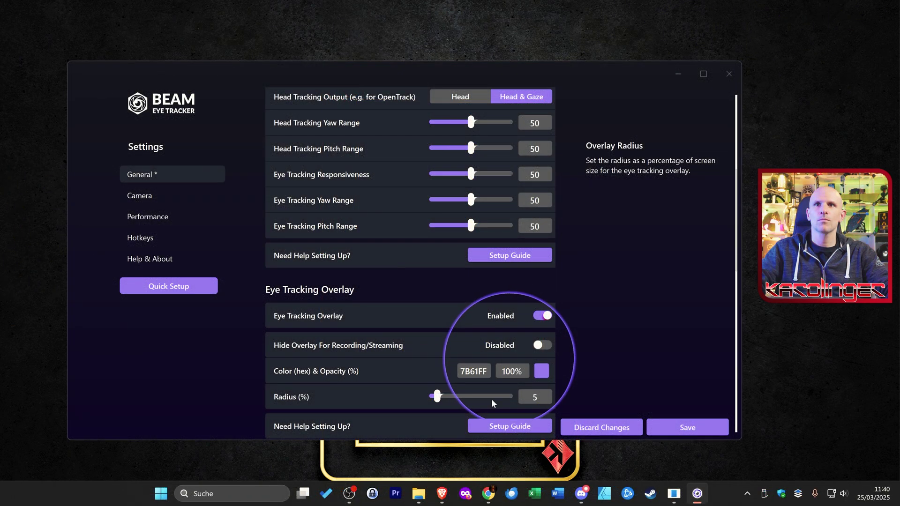
left_click(701, 426)
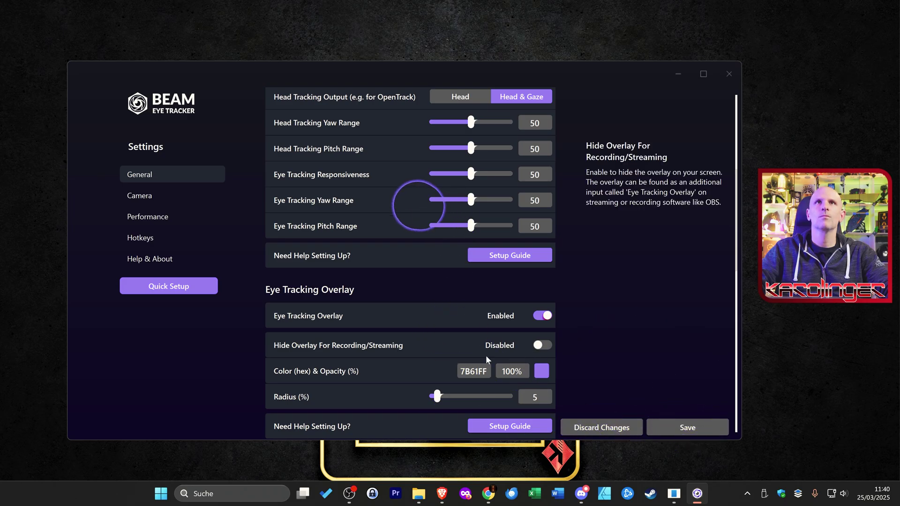
left_click_drag(436, 396, 433, 397)
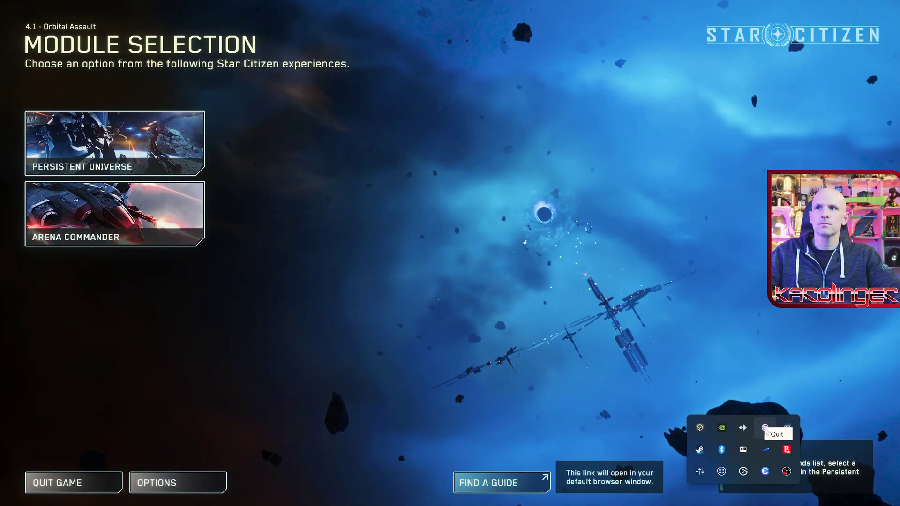
Enable the Eye Tracking Overlay over Star Citizen's module selection screen from the tracker's quick panel and close its introduction.
left_click(762, 431)
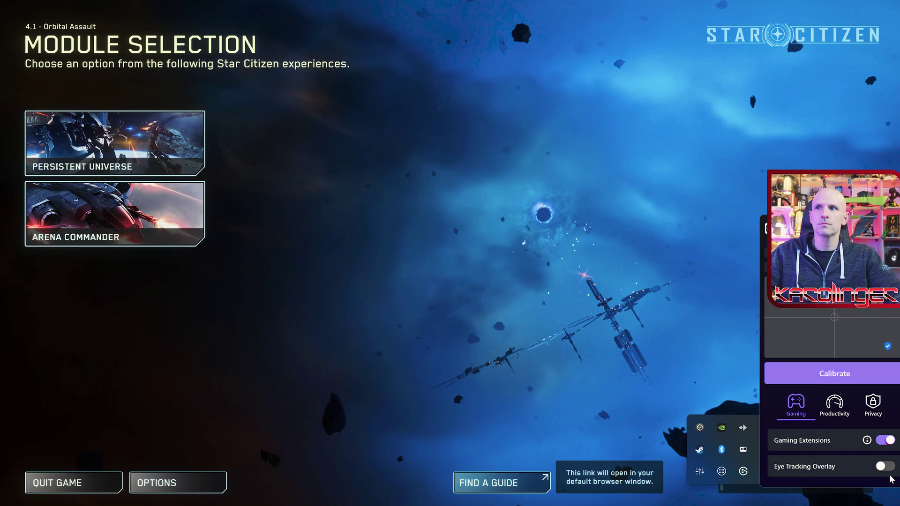
left_click(882, 465)
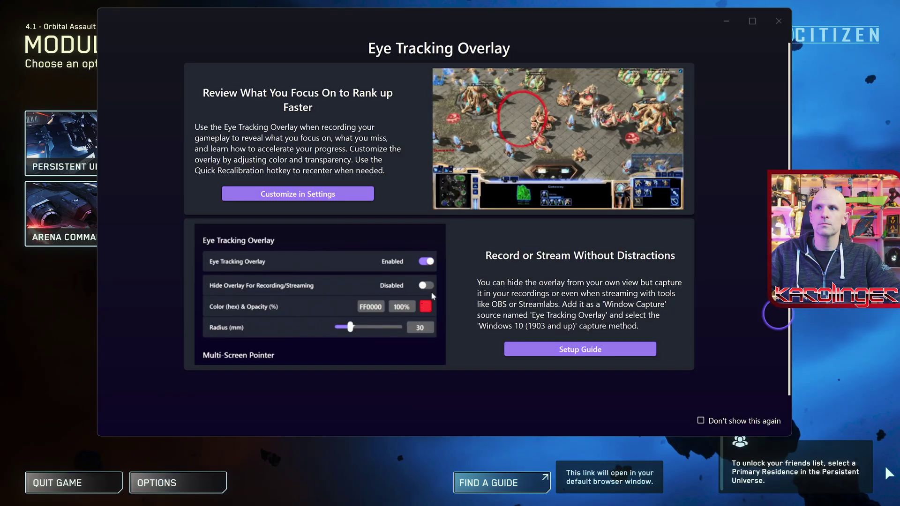
left_click(778, 21)
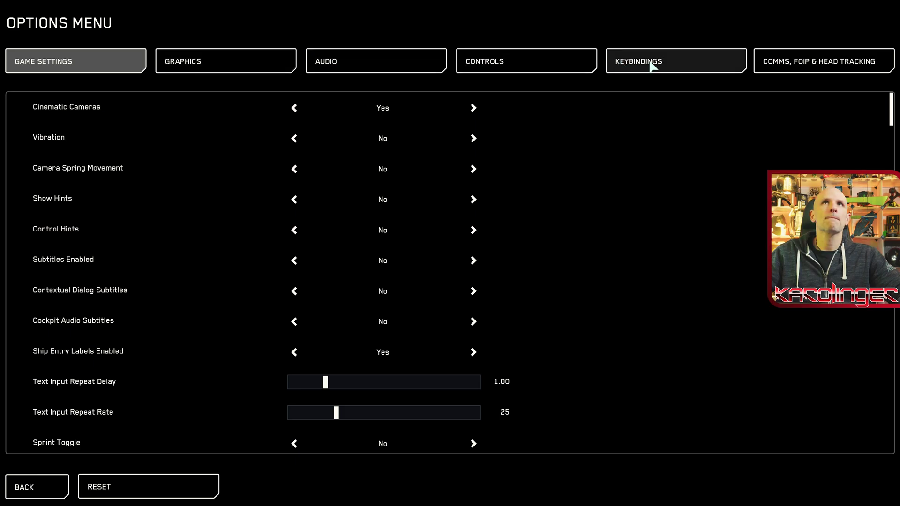
Choose TrackIR as the general head tracking source in Star Citizen's Comms, FOIP & Head Tracking options.
left_click(839, 61)
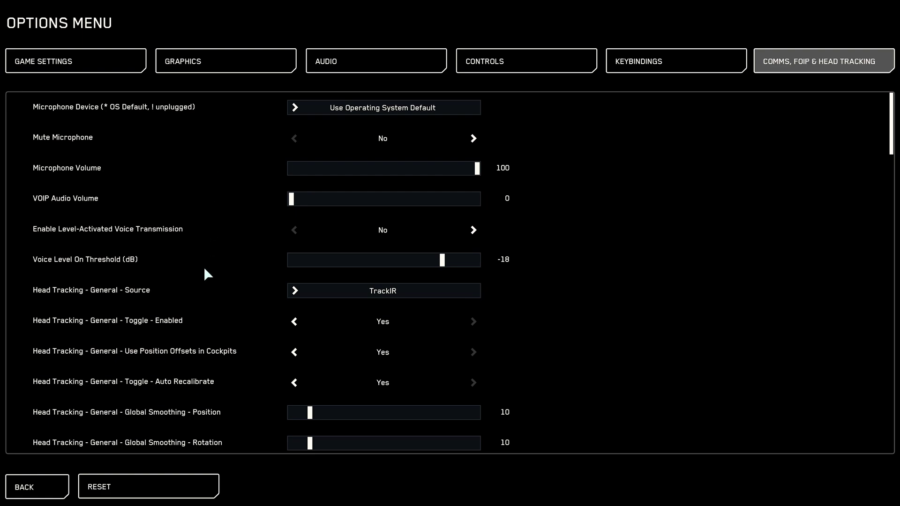
left_click(317, 294)
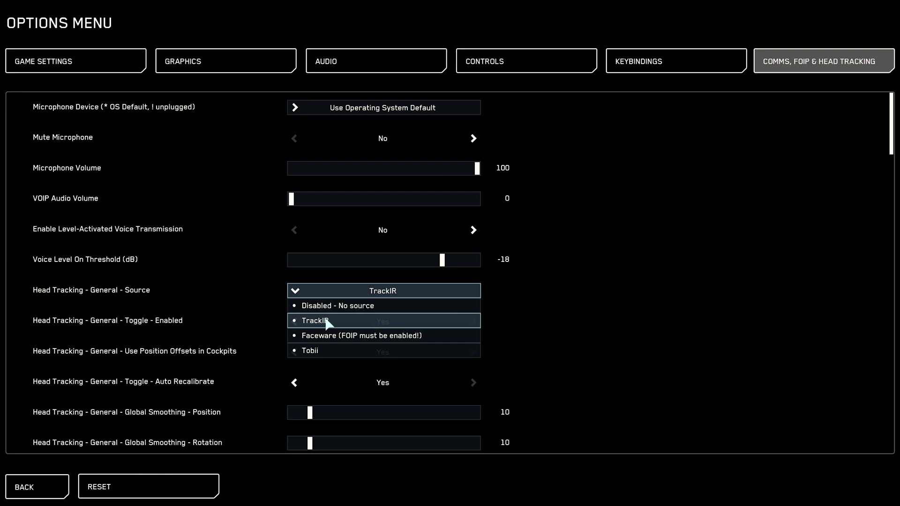
left_click(439, 320)
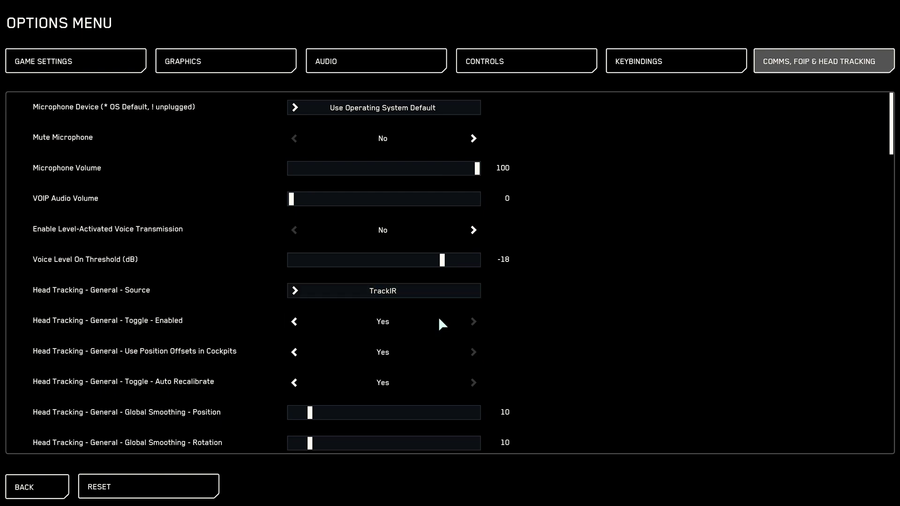
Review the general, Tobii and Faceware head tracking settings, including smoothing, disable toggles, dead zones and sensitivities.
scroll(430, 294, "down", 3)
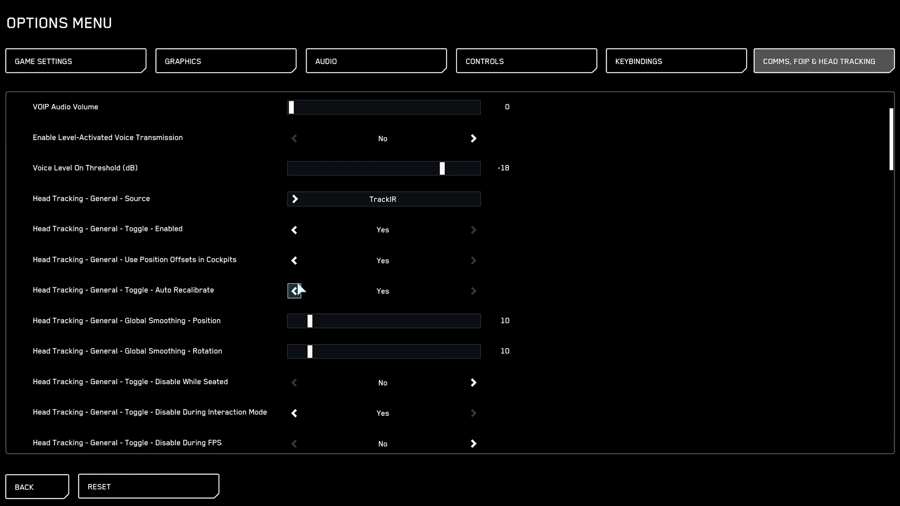
mouse_move(313, 320)
left_mouse_down()
mouse_move(455, 321)
mouse_move(310, 321)
left_mouse_up()
scroll(209, 315, "down", 4)
scroll(213, 313, "down", 1)
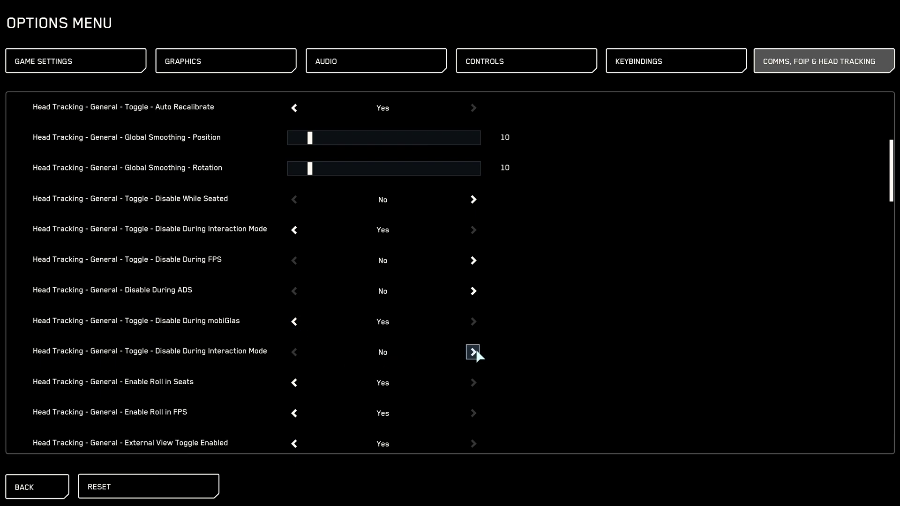
scroll(516, 346, "down", 3)
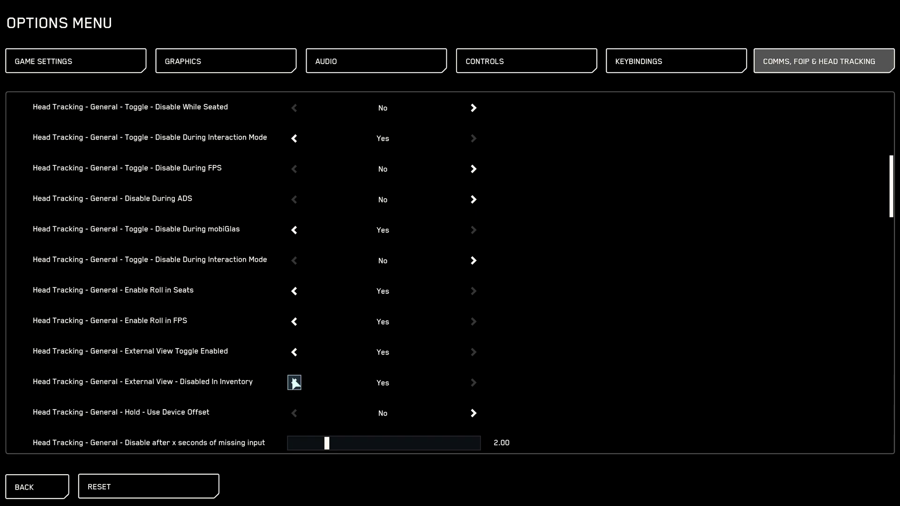
scroll(293, 378, "down", 3)
scroll(292, 375, "down", 3)
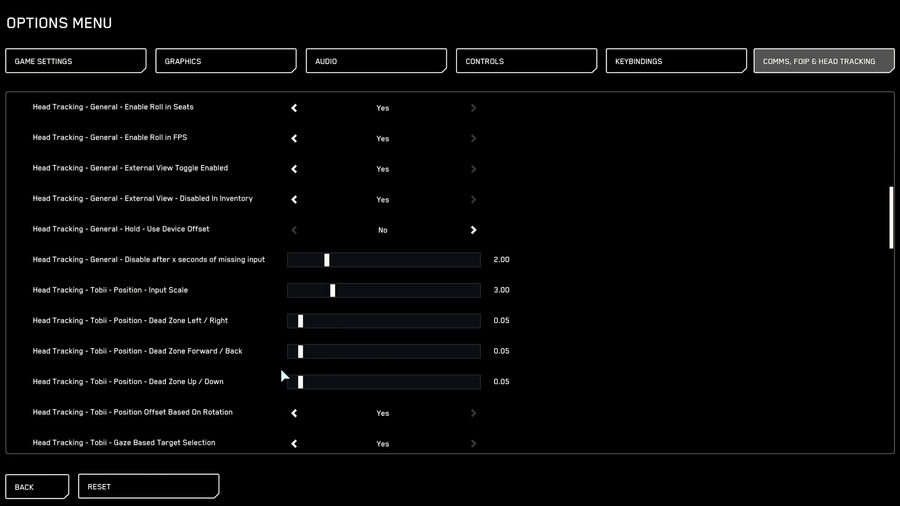
scroll(281, 375, "down", 17)
scroll(281, 371, "down", 15)
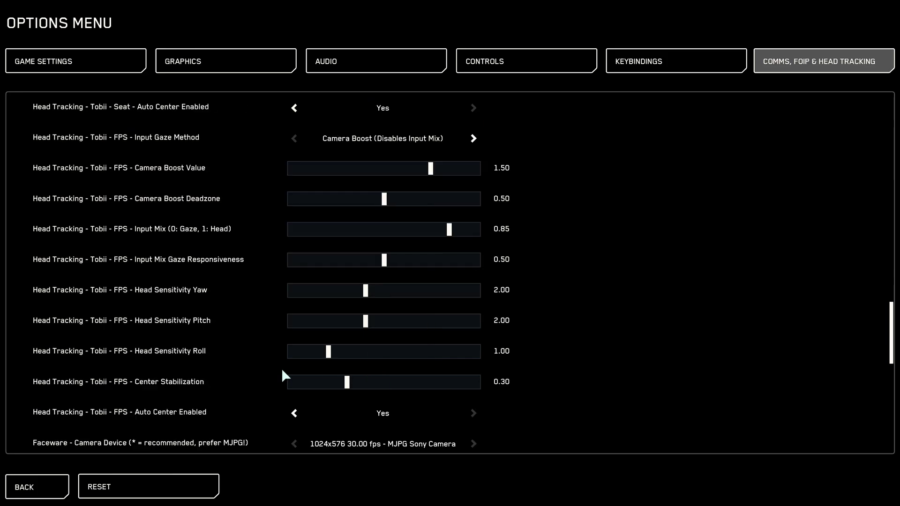
scroll(284, 375, "down", 1)
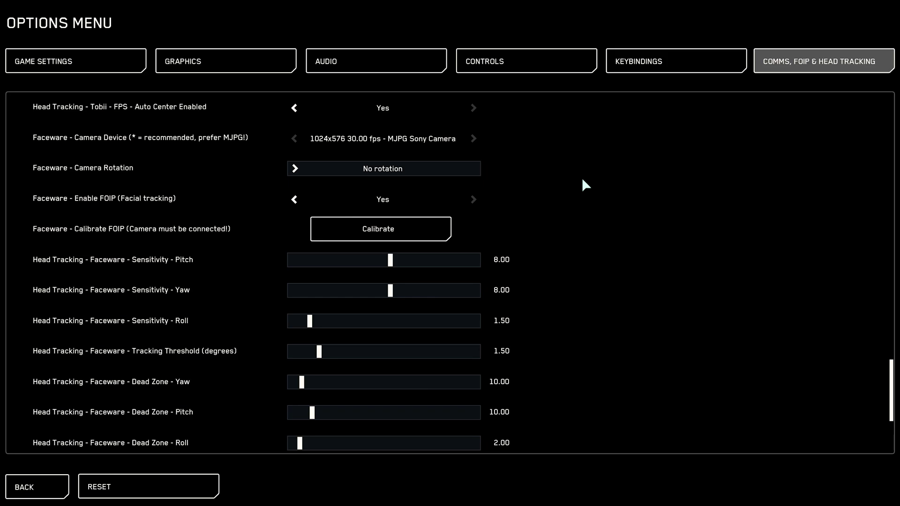
Open the advanced controls customization of the keybindings and find the VOIP, FOIP and Head Tracking group.
left_click(651, 66)
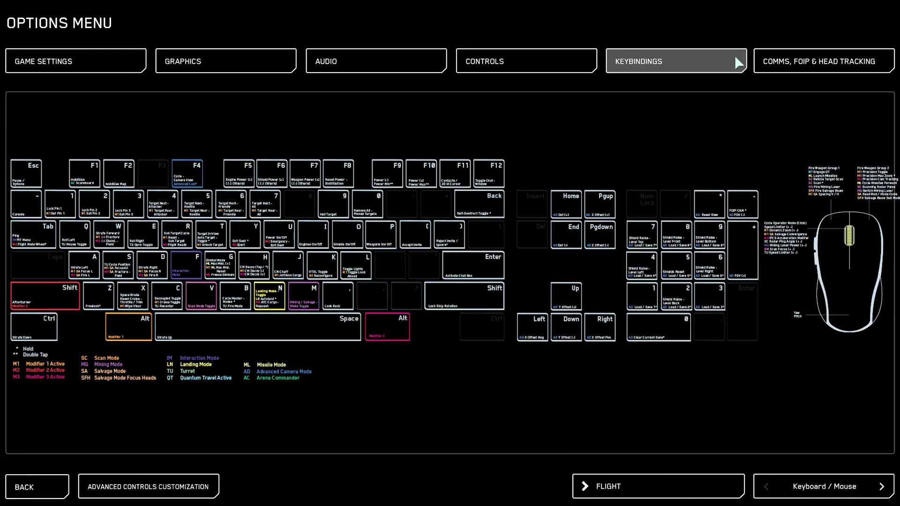
left_click(179, 488)
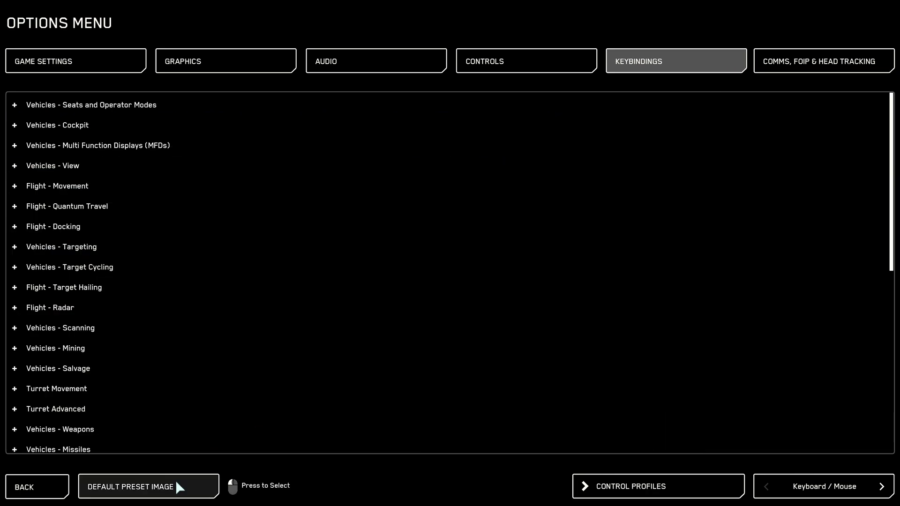
scroll(232, 271, "down", 10)
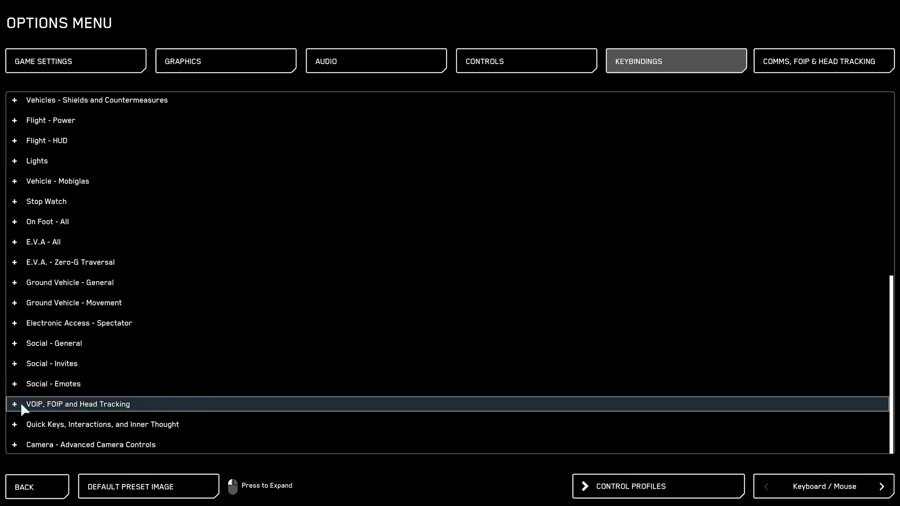
scroll(14, 403, "down", 5)
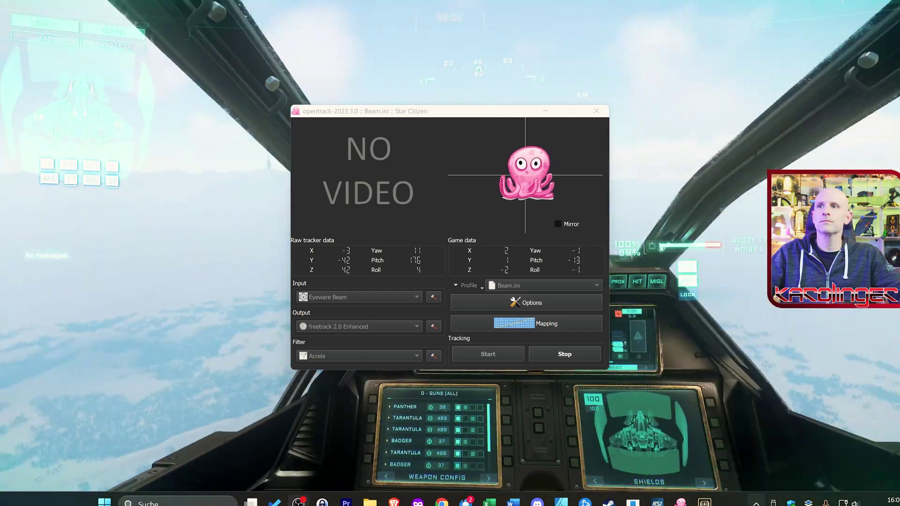
Try the Eye Tracking Overlay over the ship cockpit by switching it on from the quick panel and closing its introduction.
left_click(756, 503)
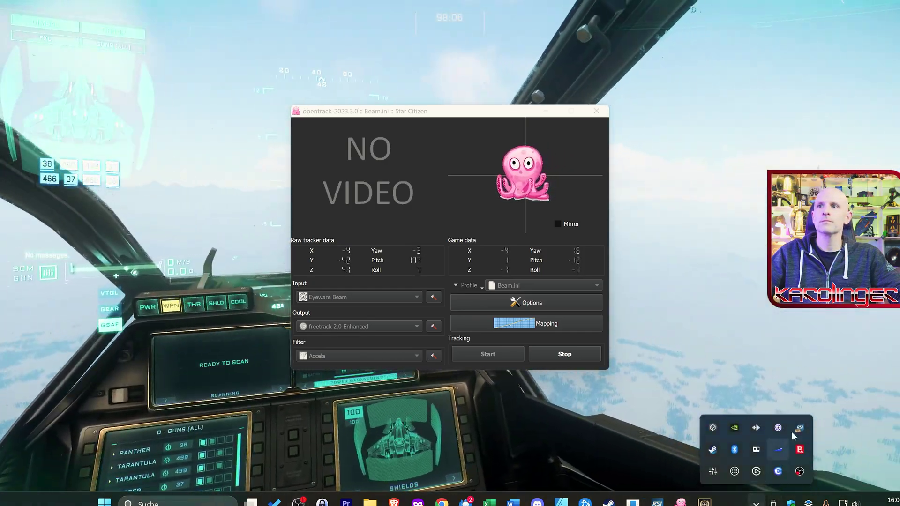
left_click(777, 427)
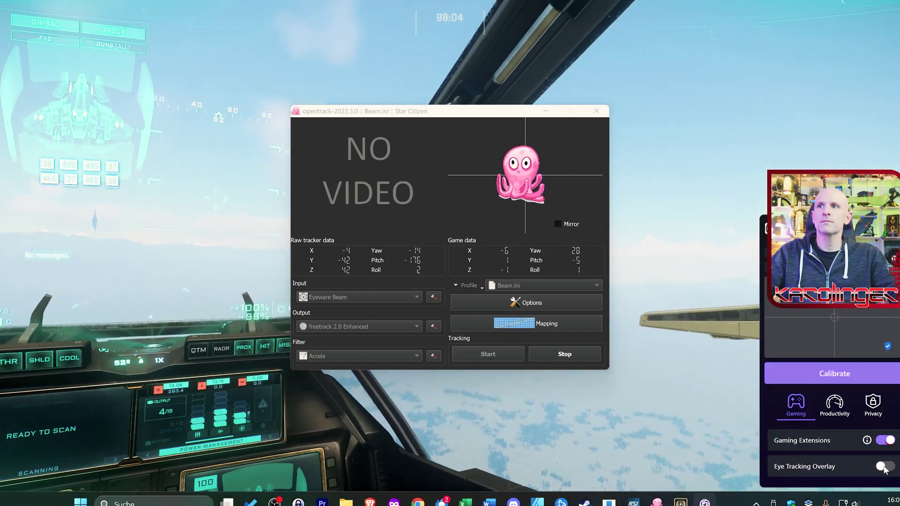
left_click(883, 467)
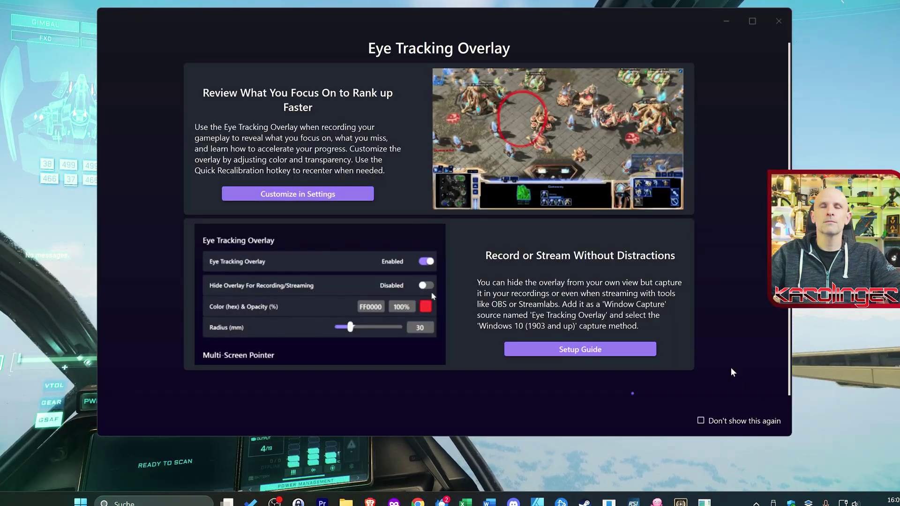
key("Escape")
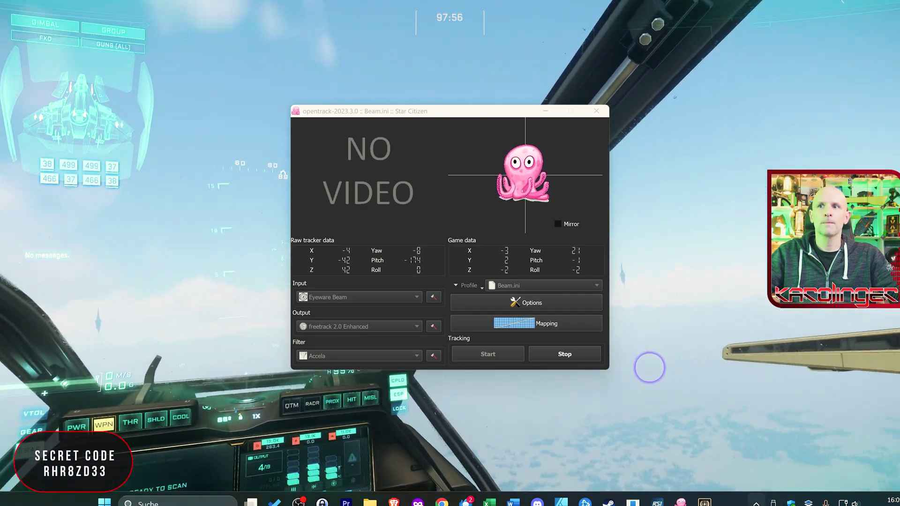
Reopen the tracker's quick panel from the system tray and switch the Eye Tracking Overlay off.
left_click(756, 503)
left_click(779, 449)
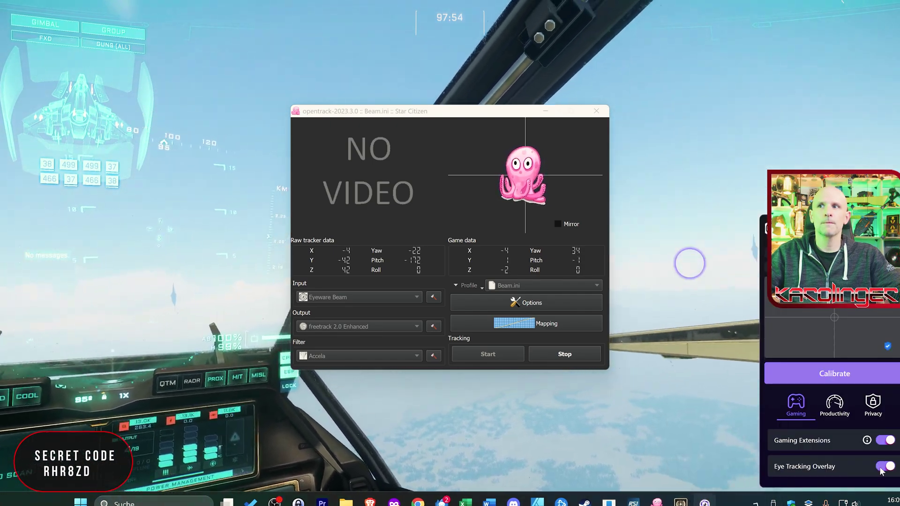
left_click(884, 466)
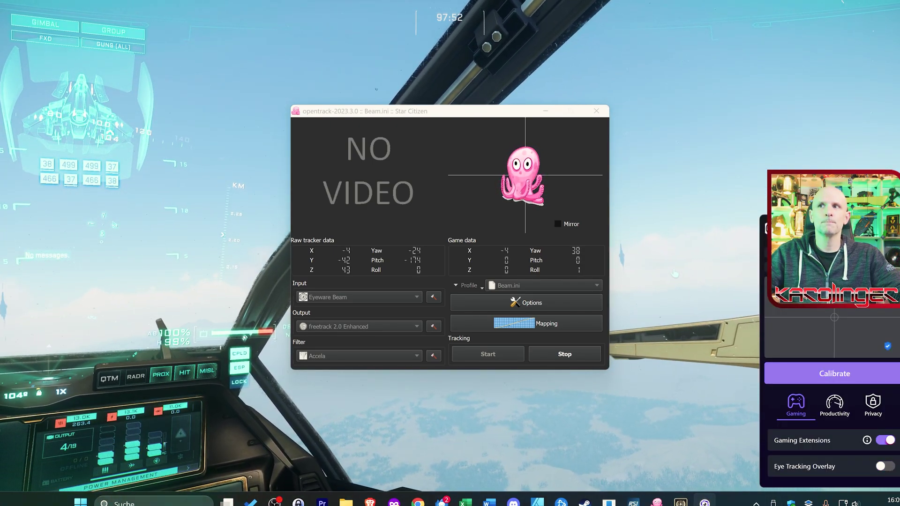
Return to the Star Citizen cockpit to look around with head tracking, and switch back to opentrack.
left_click(675, 274)
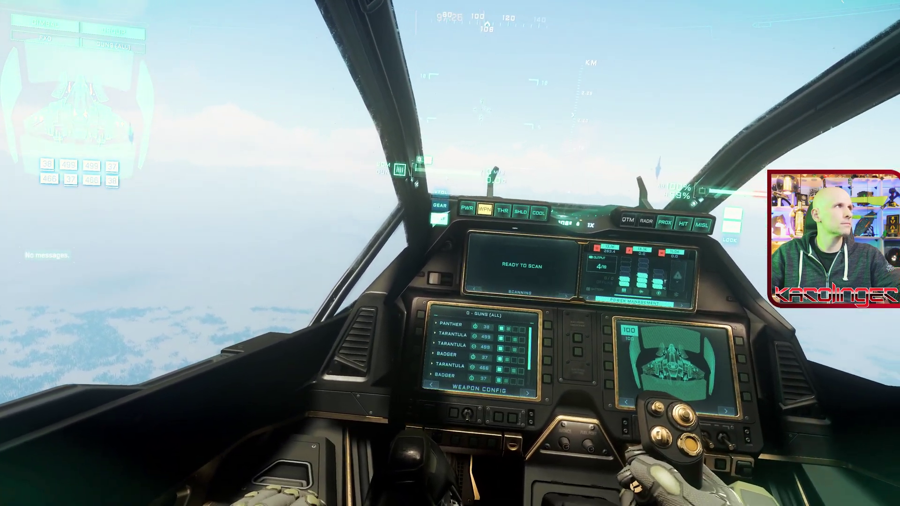
key("alt+Tab")
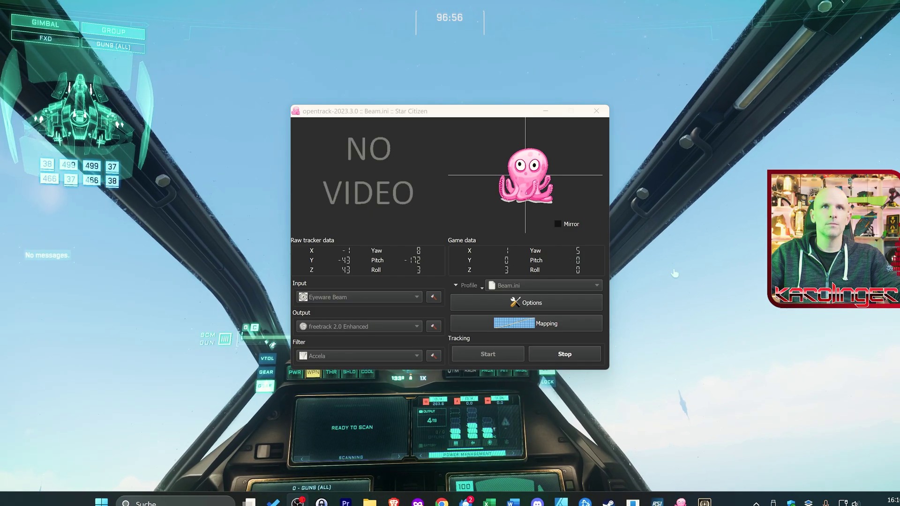
Switch back to Star Citizen and walk around the settlement on foot to try head tracking with the pistol drawn.
key("alt+Tab")
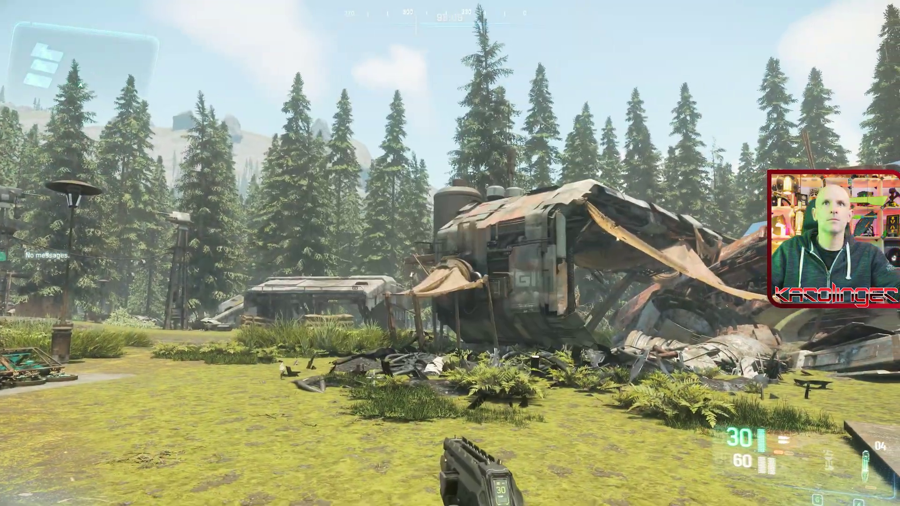
key("w")
key("shift")
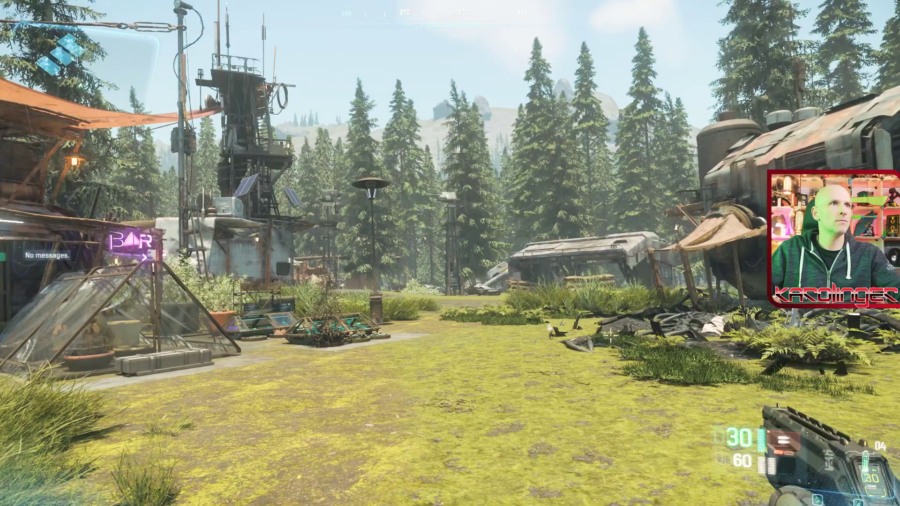
key("w")
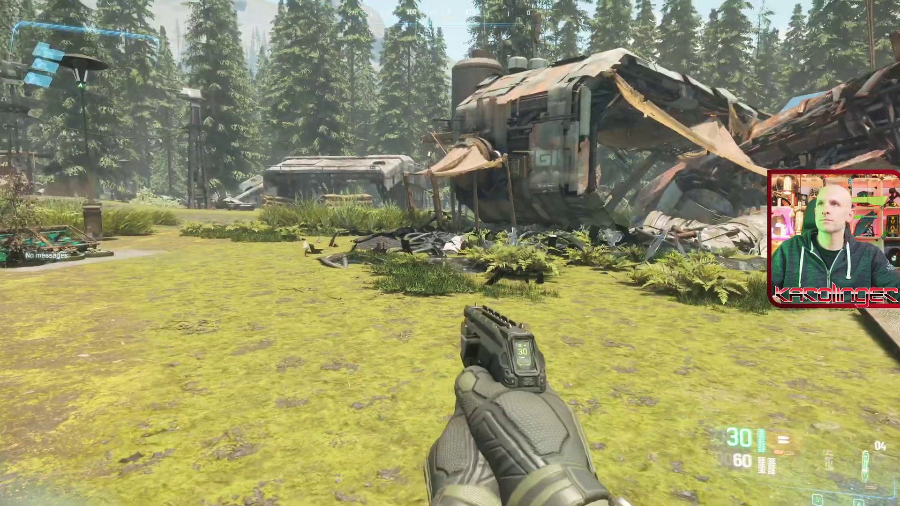
key("w")
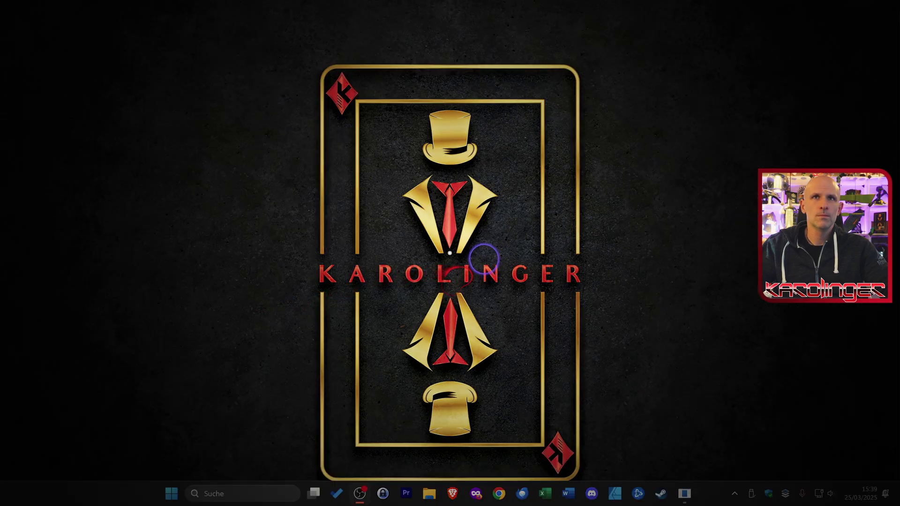
left_click(450, 253)
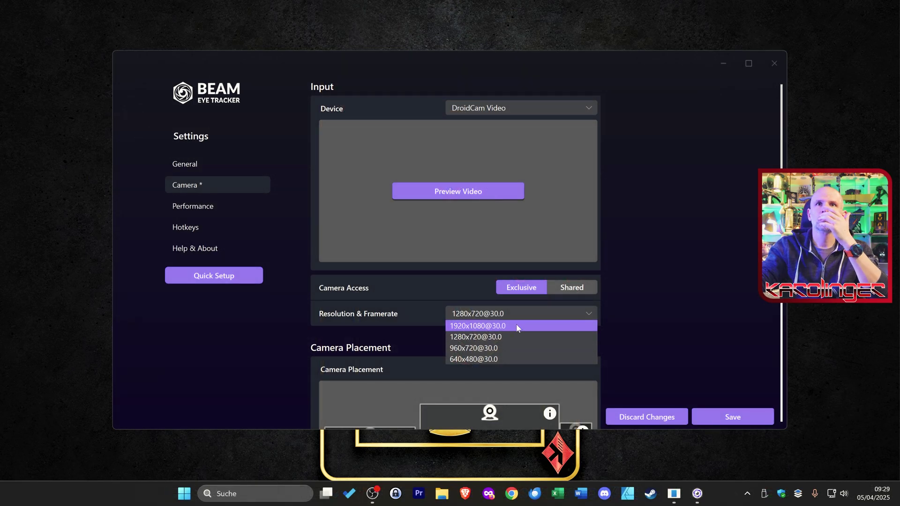
Set the DroidCam Video device's camera access to Shared and start its video preview.
left_click(515, 325)
left_click(569, 290)
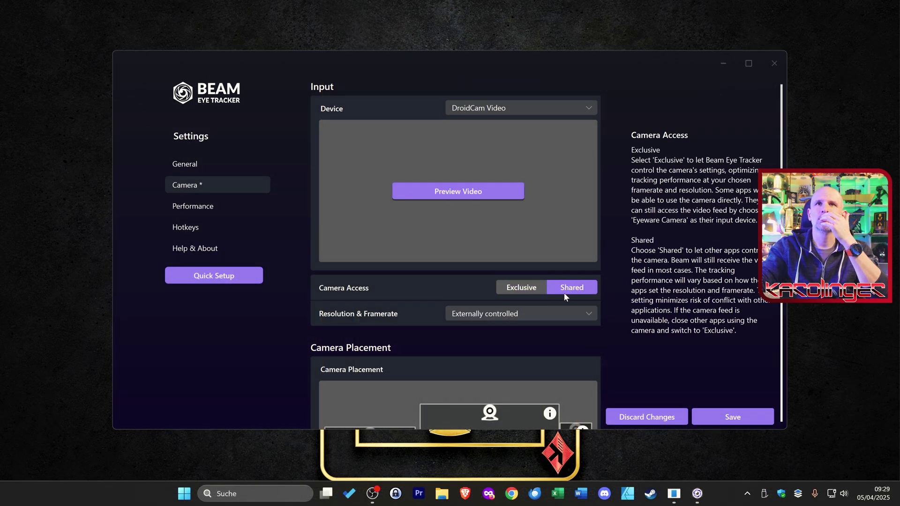
left_click(482, 194)
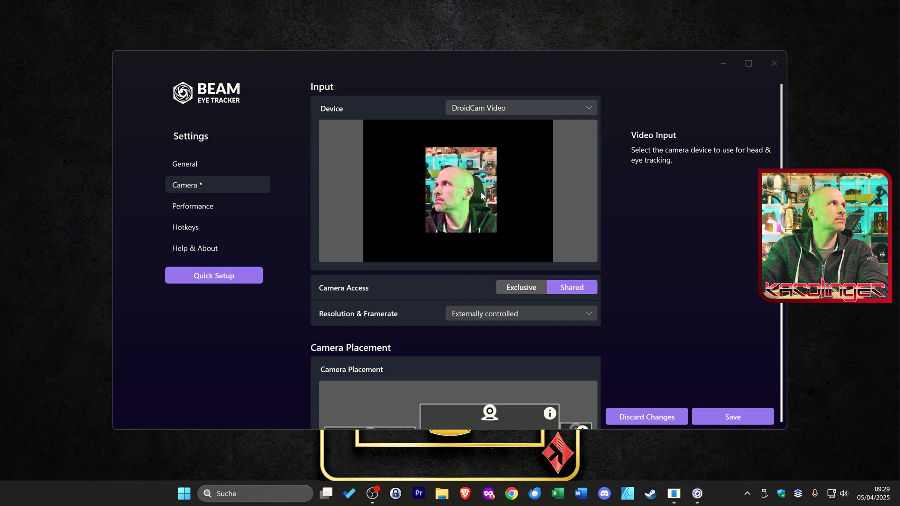
Bring up DroidCam Client from the system tray, enlarge and recentre the phone camera image in the frame, and close the window.
left_click(747, 493)
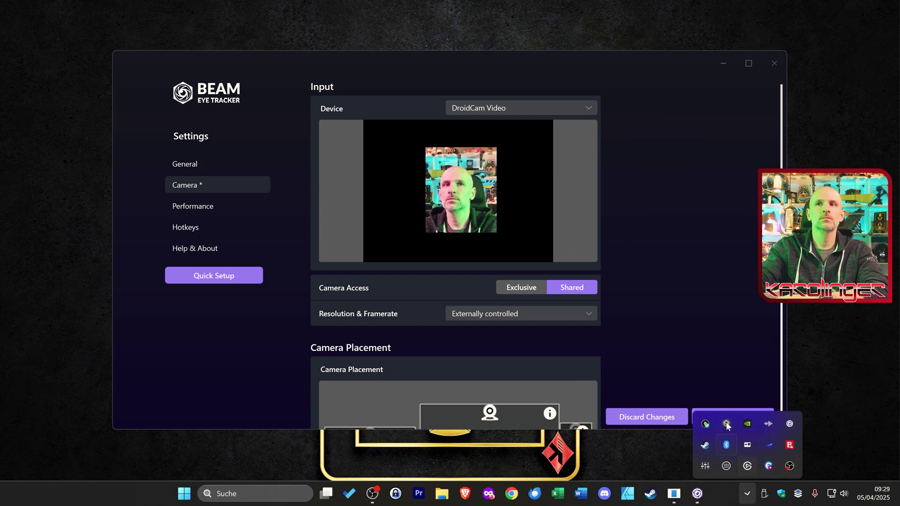
left_click(704, 419)
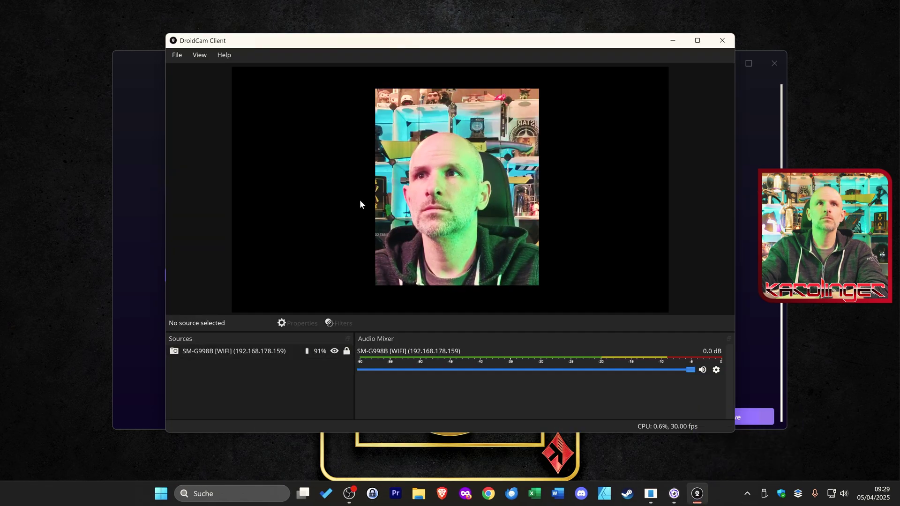
left_click(383, 95)
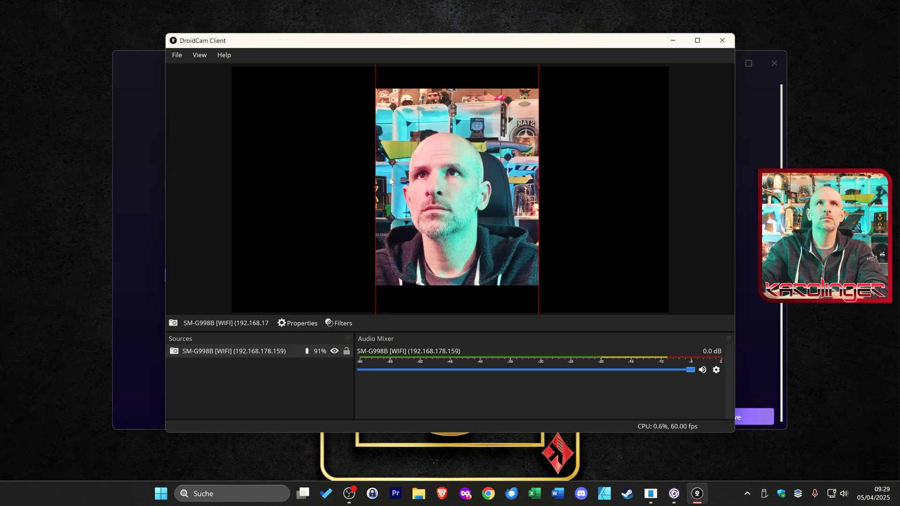
left_click_drag(375, 186, 287, 183)
left_click_drag(424, 173, 472, 162)
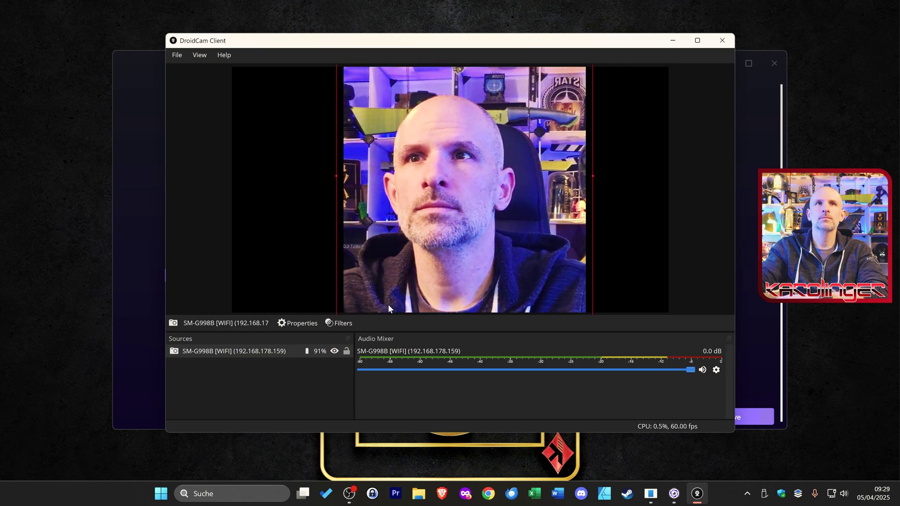
left_click(722, 41)
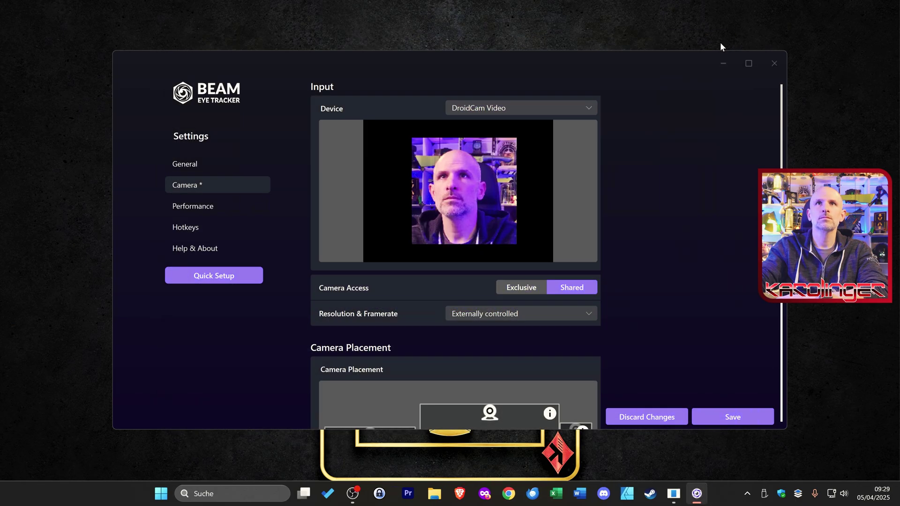
Keep camera access on Shared, place the camera at the bottom of the middle monitor with 0 degrees tilt, and save.
left_click(519, 287)
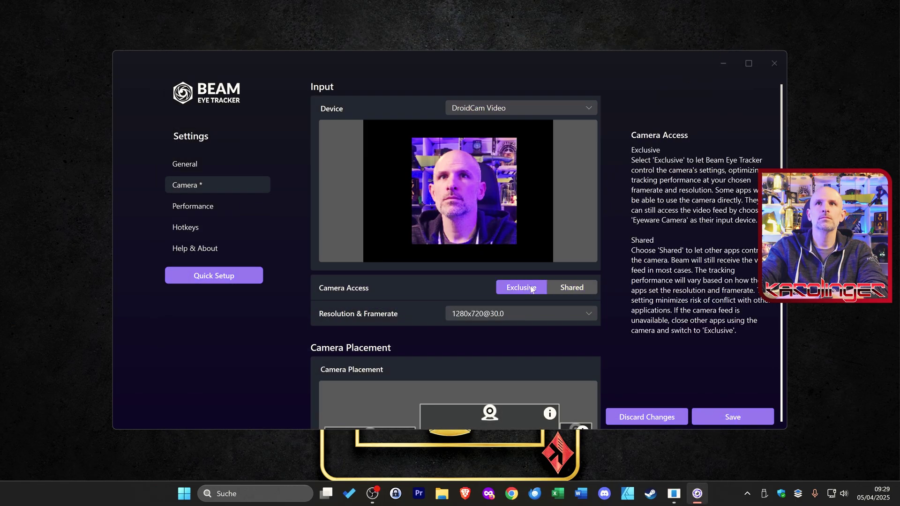
left_click(577, 290)
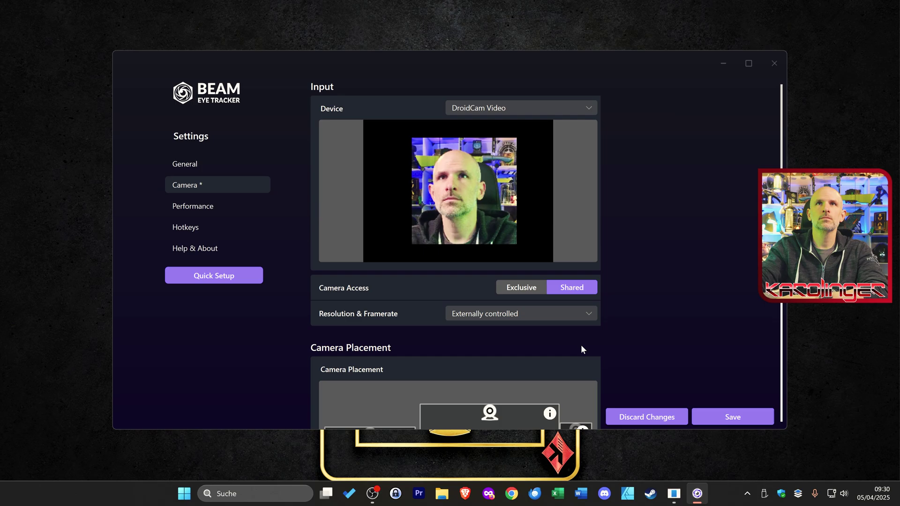
scroll(493, 356, "down", 2)
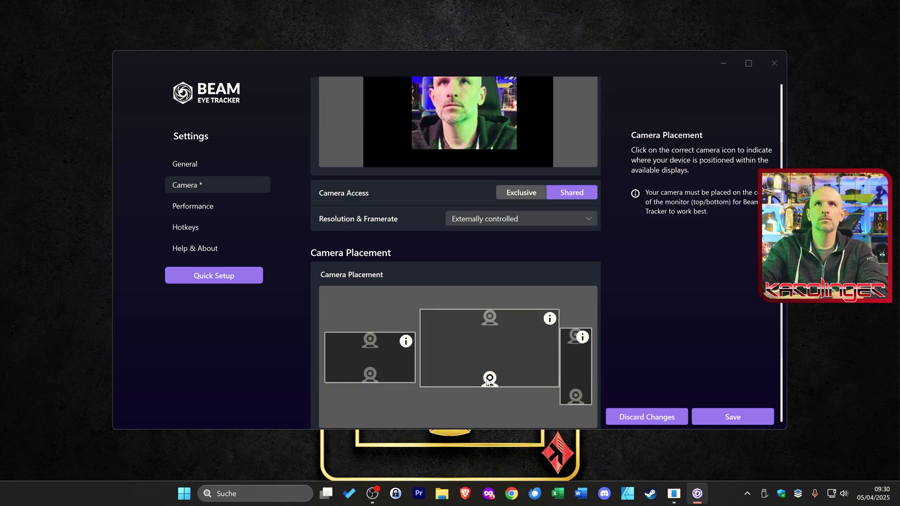
scroll(496, 373, "down", 2)
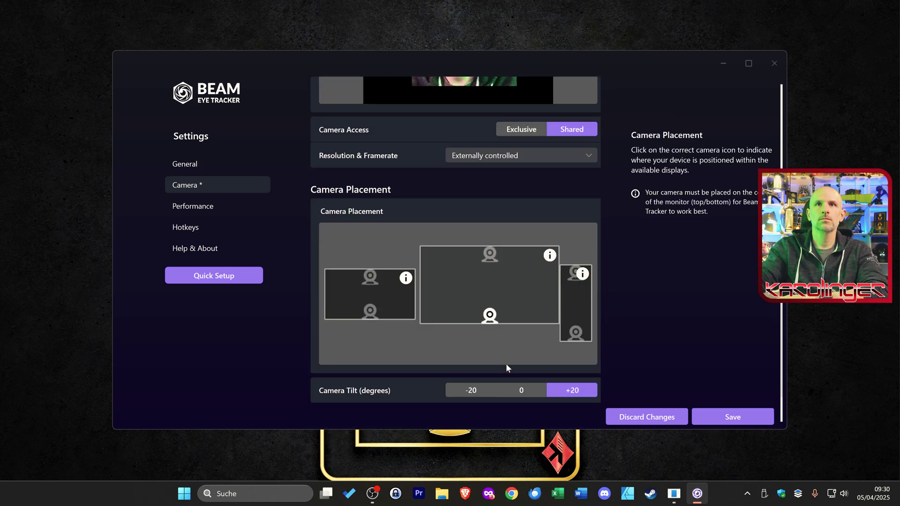
left_click(730, 416)
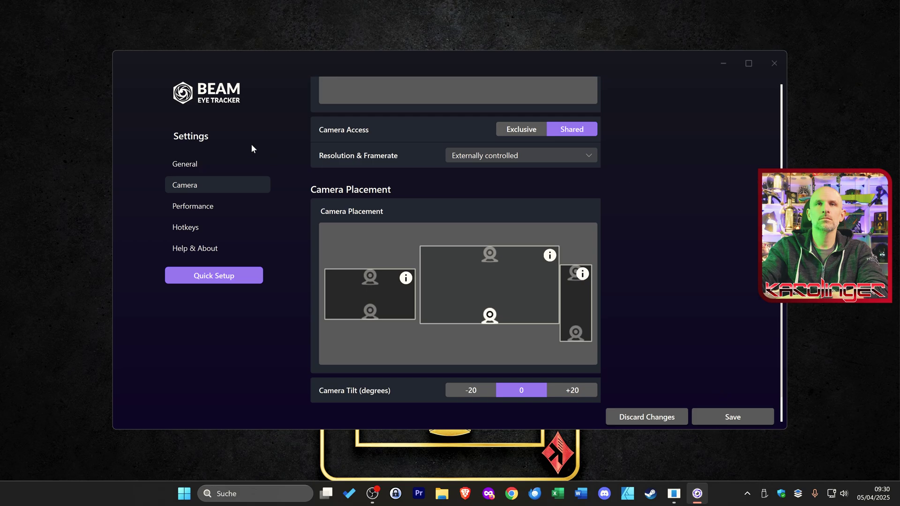
Calibrate Beam Eye Tracker from the General settings using the centre dot and the four corner dots.
left_click(185, 164)
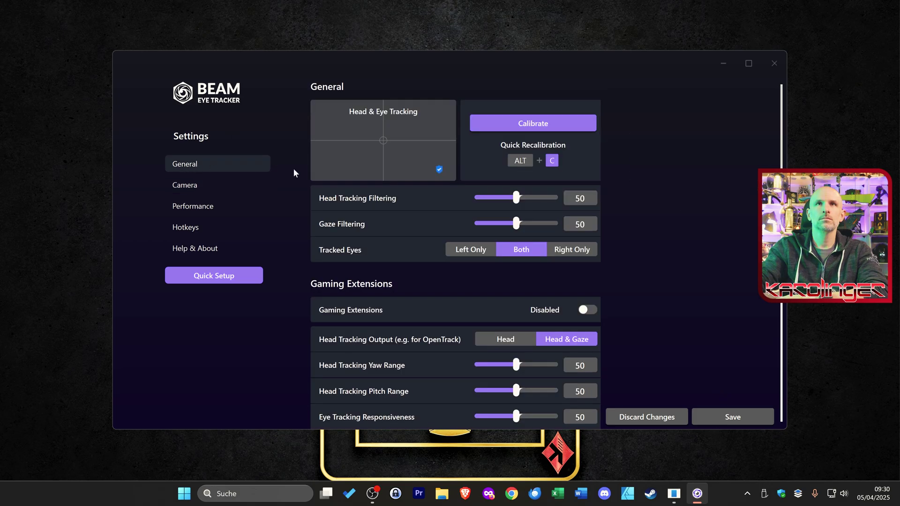
left_click(549, 125)
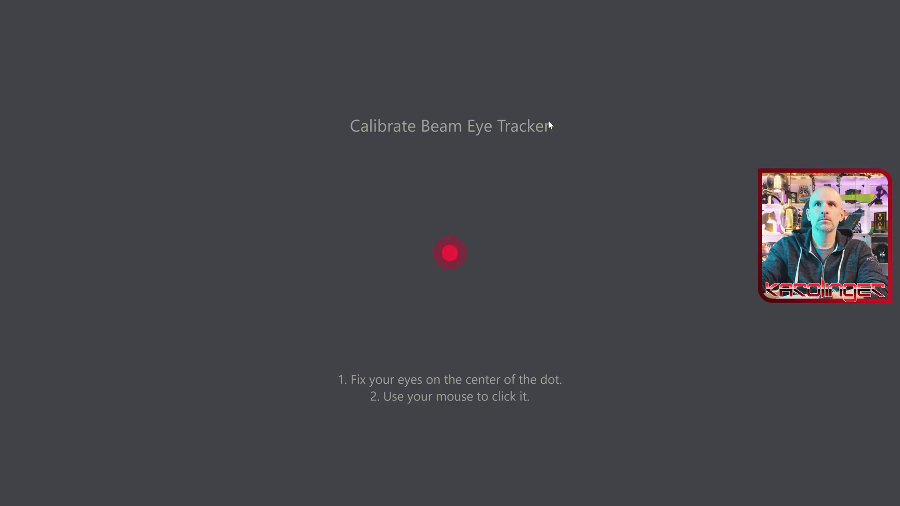
left_click(449, 254)
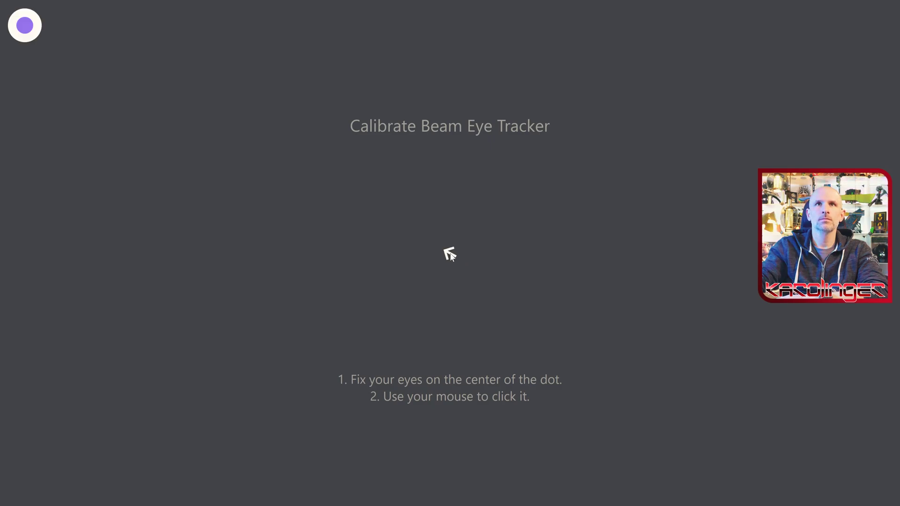
left_click(25, 29)
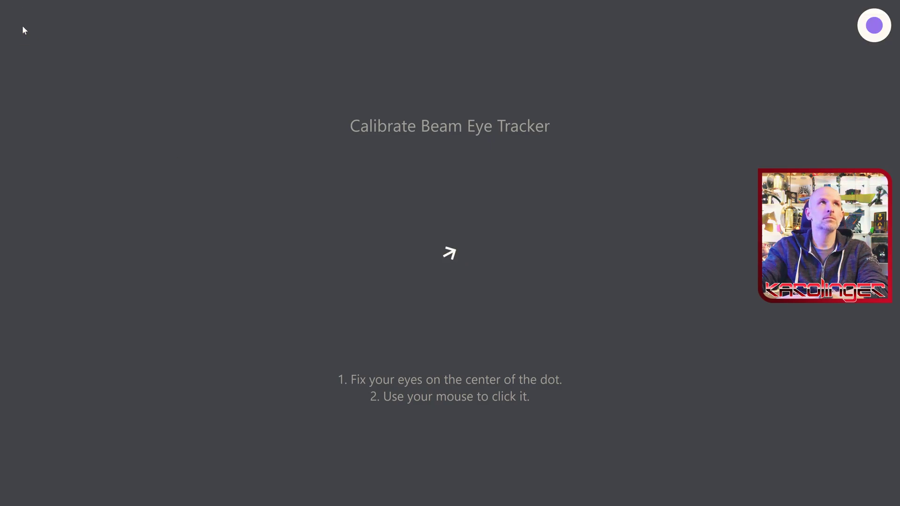
left_click(875, 26)
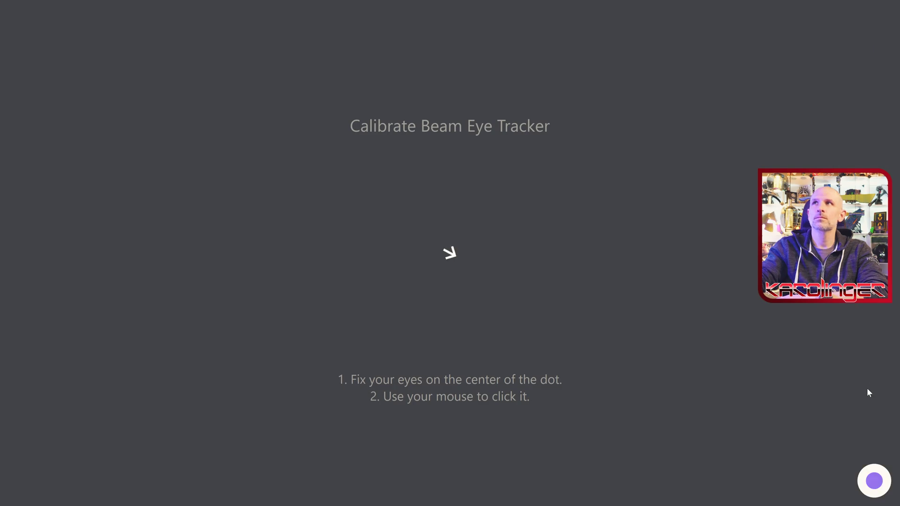
left_click(873, 481)
left_click(29, 485)
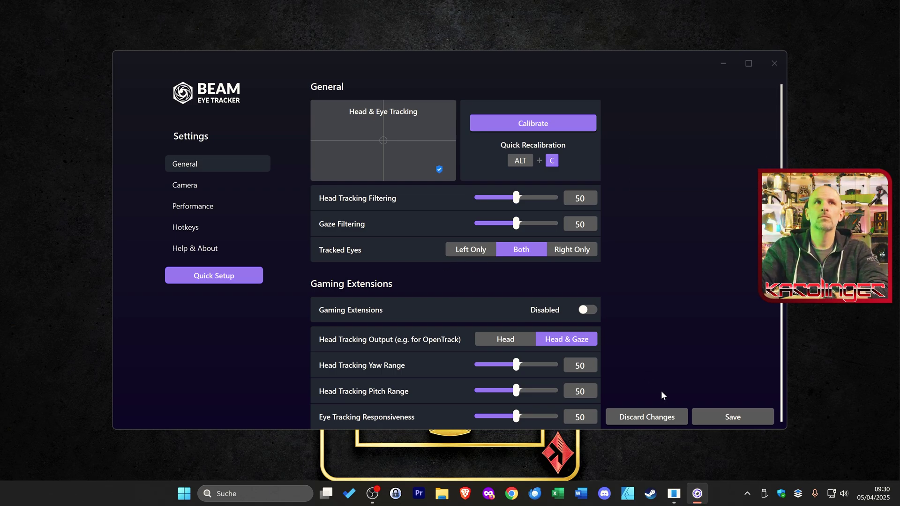
Enable the Eye Tracking Overlay in the General settings, save the change and close the overlay's introduction.
left_click(195, 185)
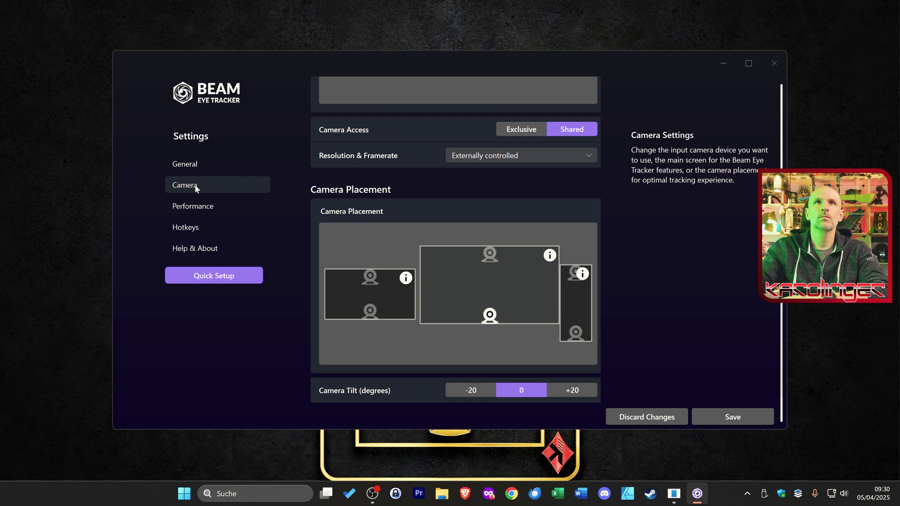
left_click(197, 164)
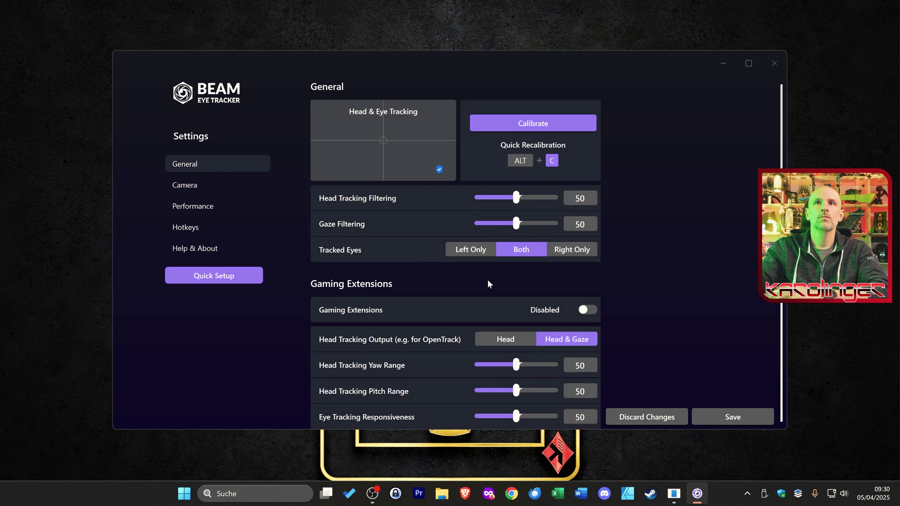
scroll(487, 281, "down", 3)
scroll(455, 193, "down", 4)
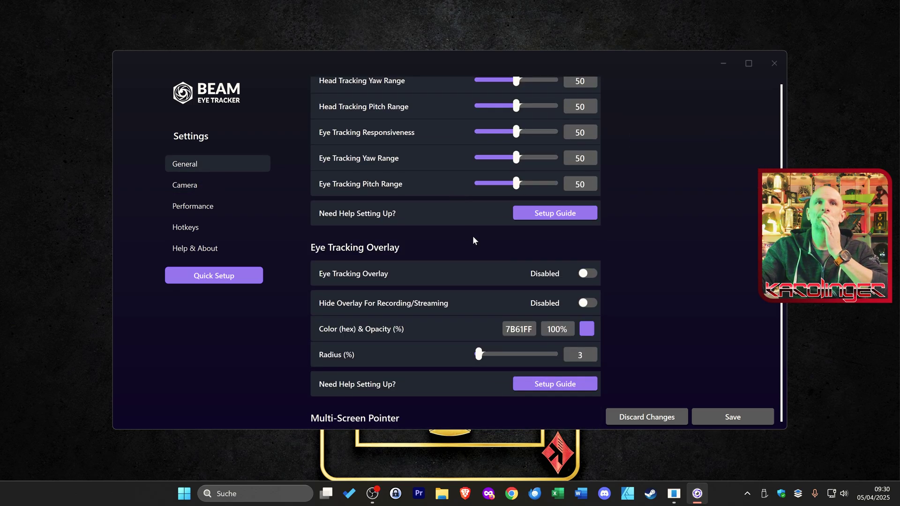
left_click(587, 274)
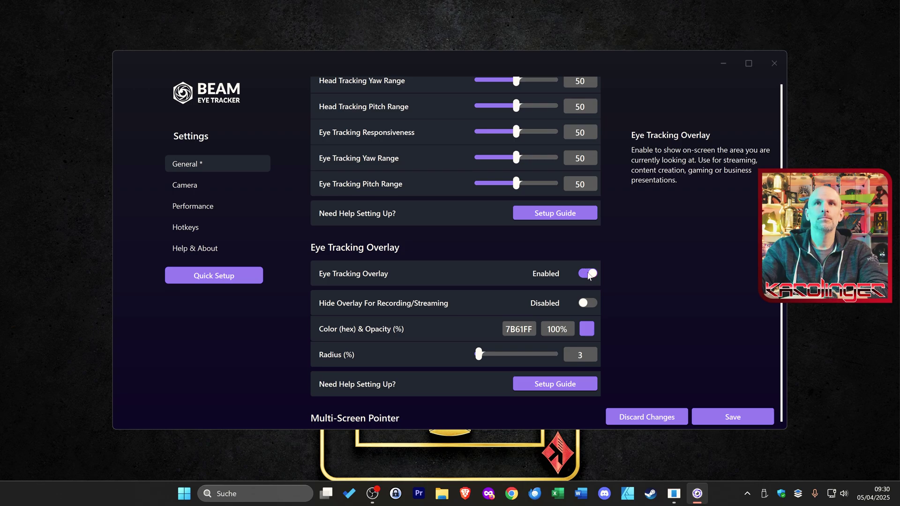
left_click(720, 416)
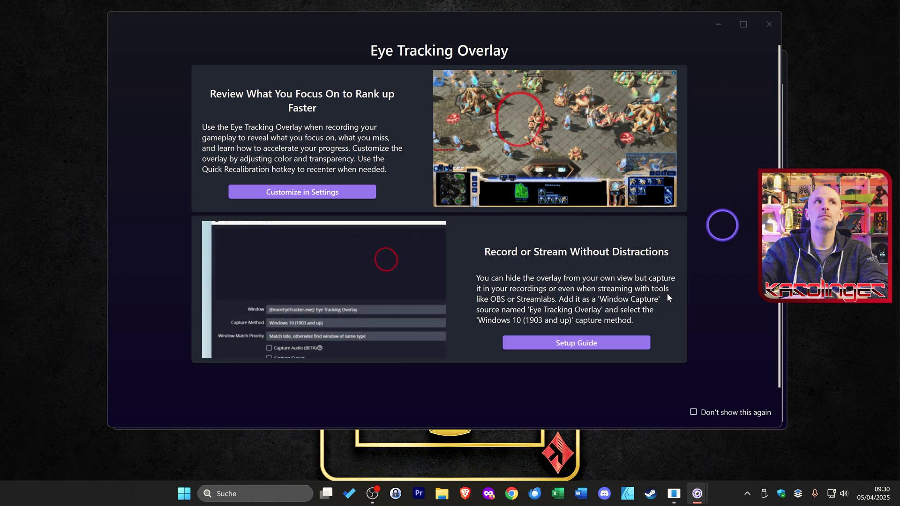
left_click(769, 24)
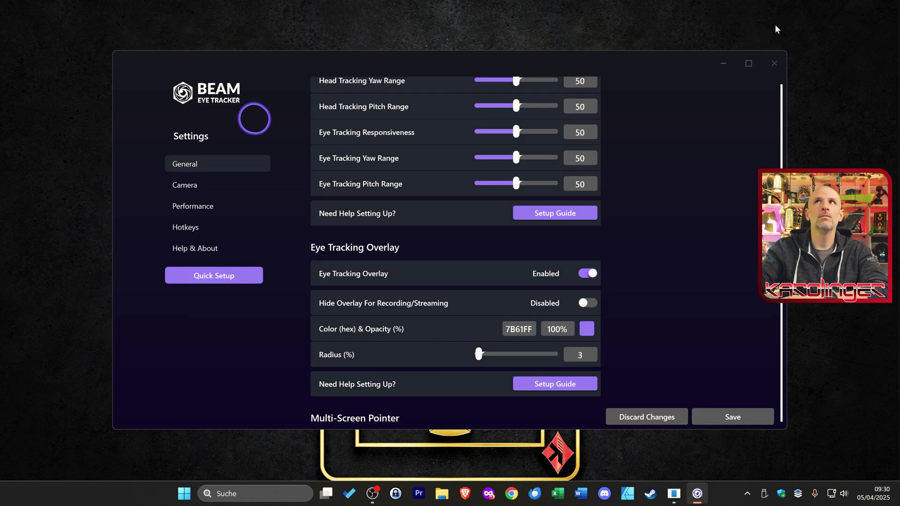
Disable the Eye Tracking Overlay in the General settings and save the change.
mouse_move(468, 354)
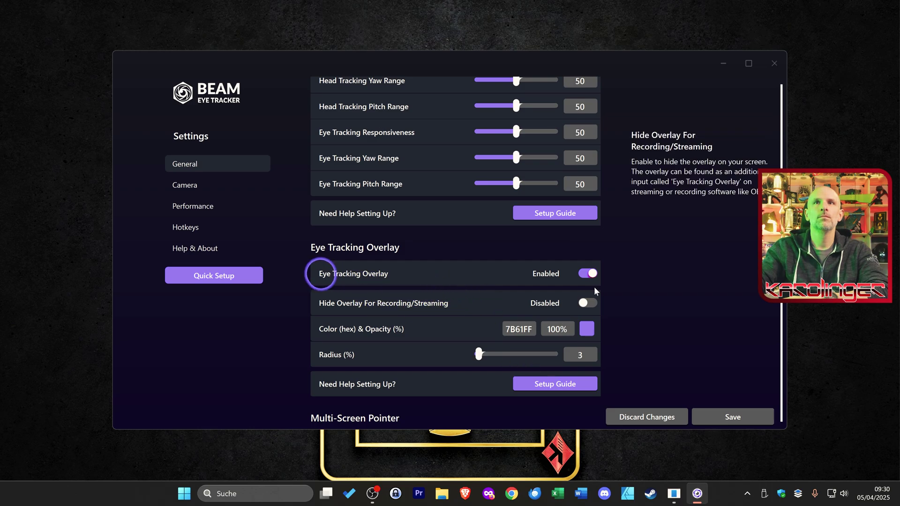
left_click(587, 273)
scroll(639, 243, "up", 2)
scroll(639, 245, "up", 1)
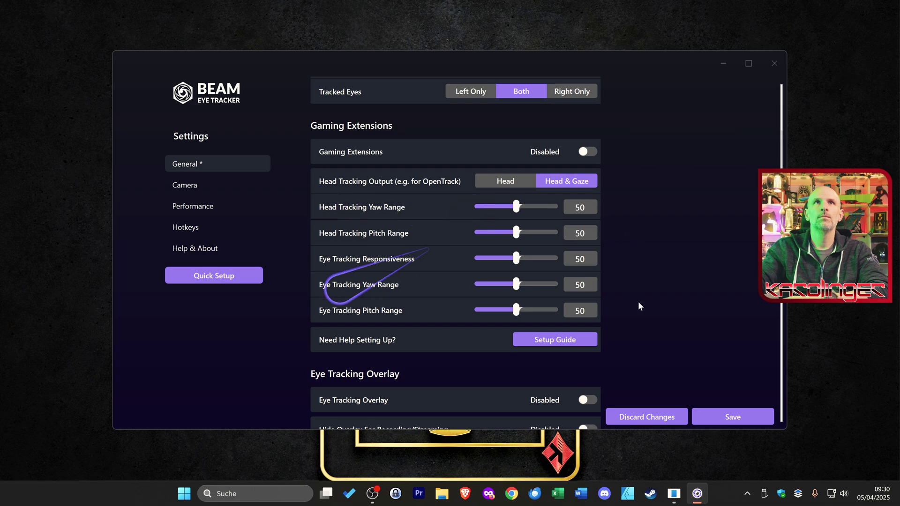
key("ctrl+s")
scroll(622, 245, "up", 5)
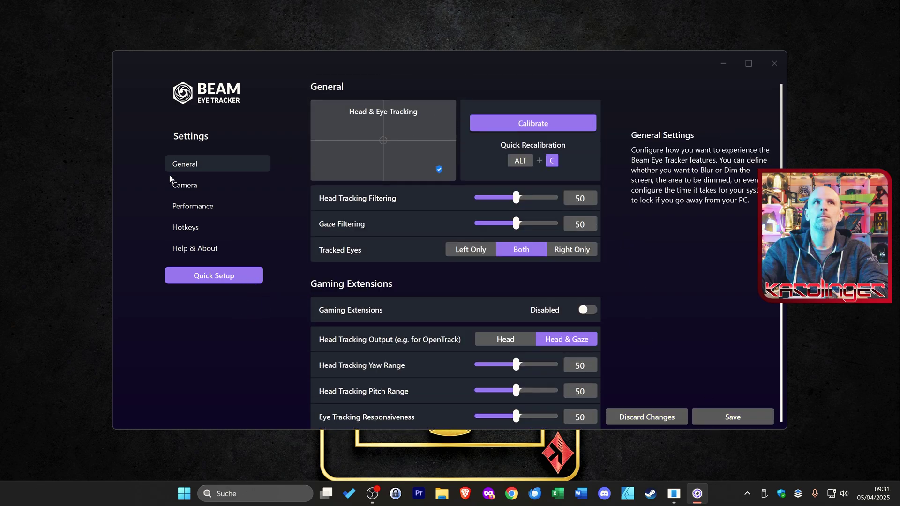
Review the camera placement and tilt options in the Camera settings.
left_click(180, 185)
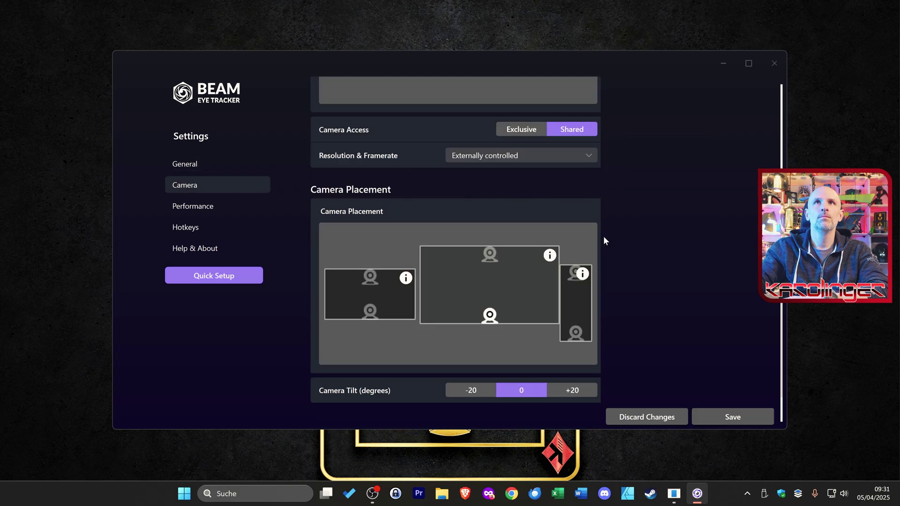
scroll(604, 236, "down", 1)
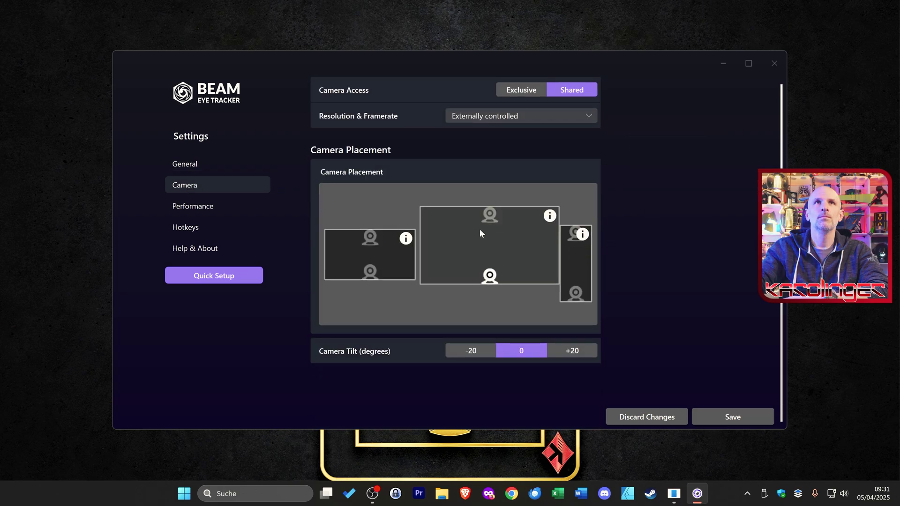